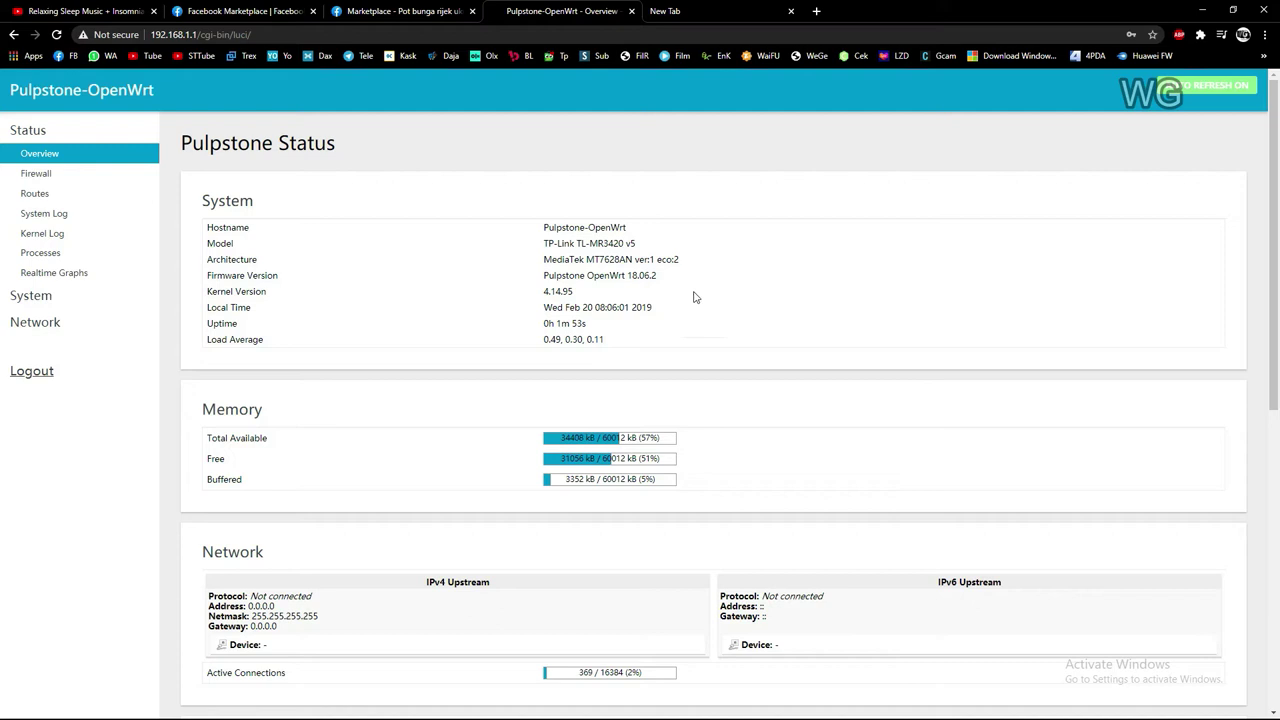
Highlight the TP-Link TL-MR3420 v5 model name on the Pulpstone status overview
left_click_drag(638, 245, 540, 252)
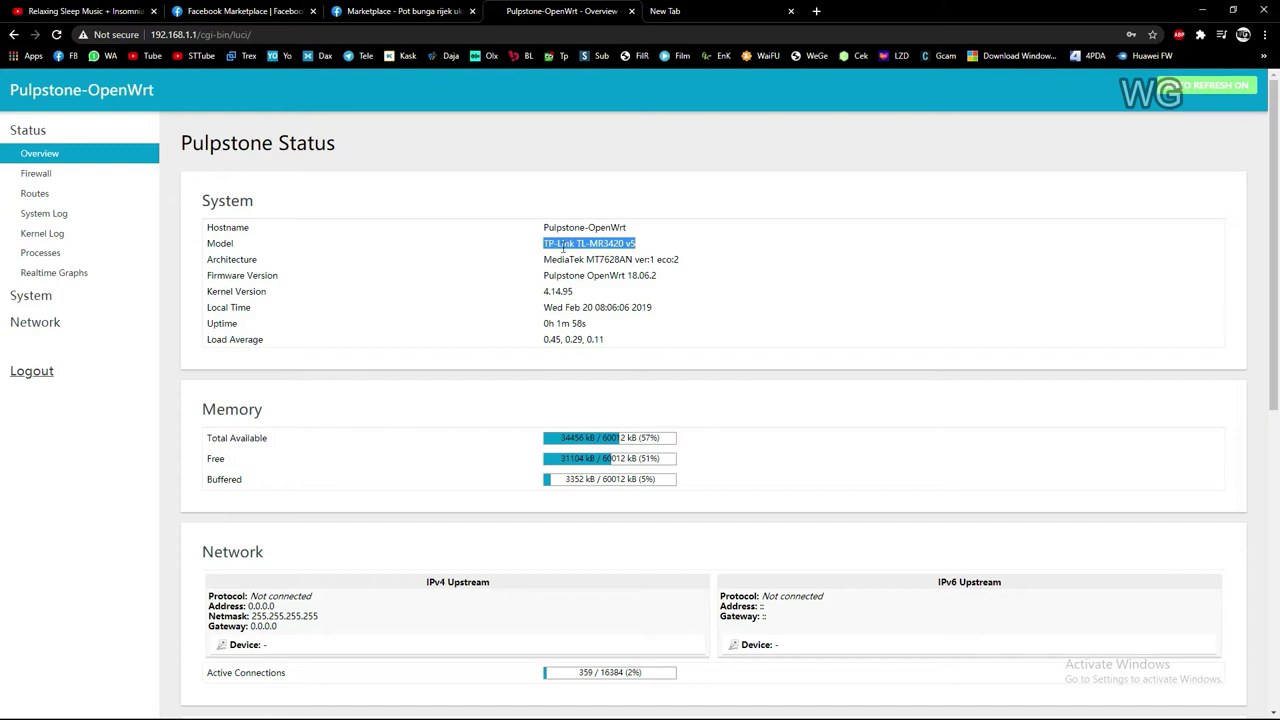
left_click(710, 249)
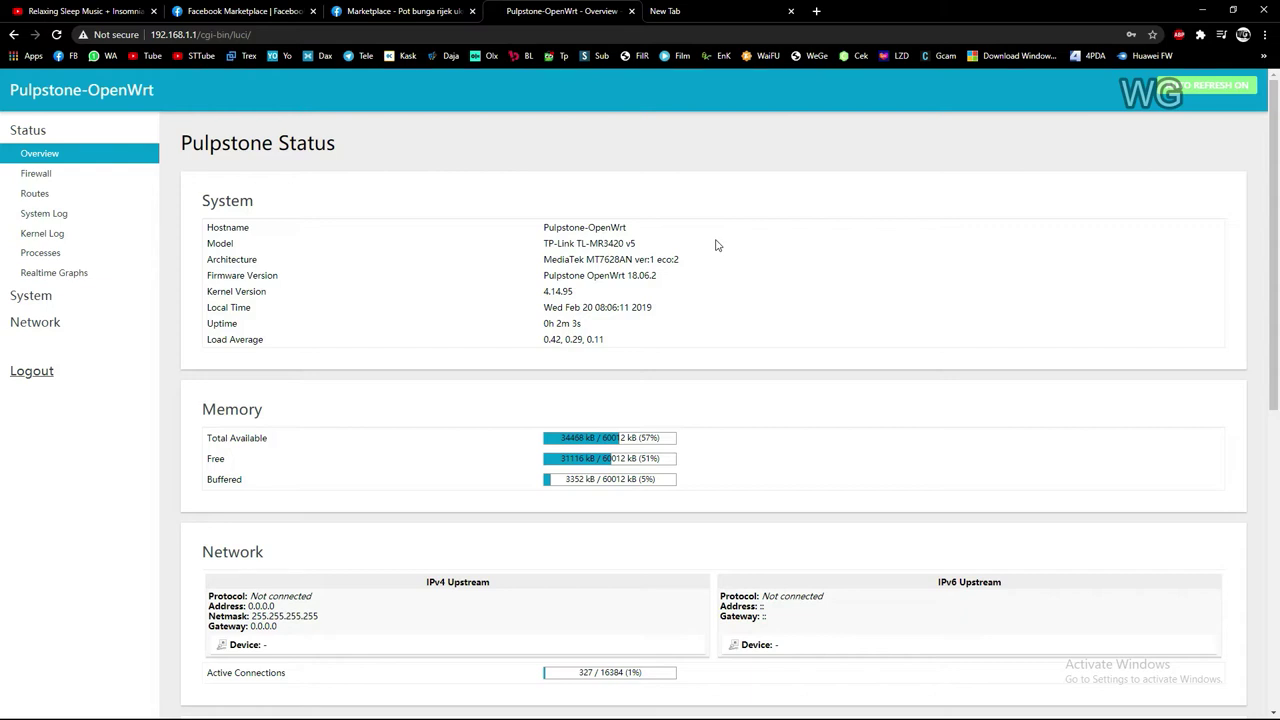
Load YouTube from the Tube bookmark and retry, finding it reports no internet connection
left_click(712, 14)
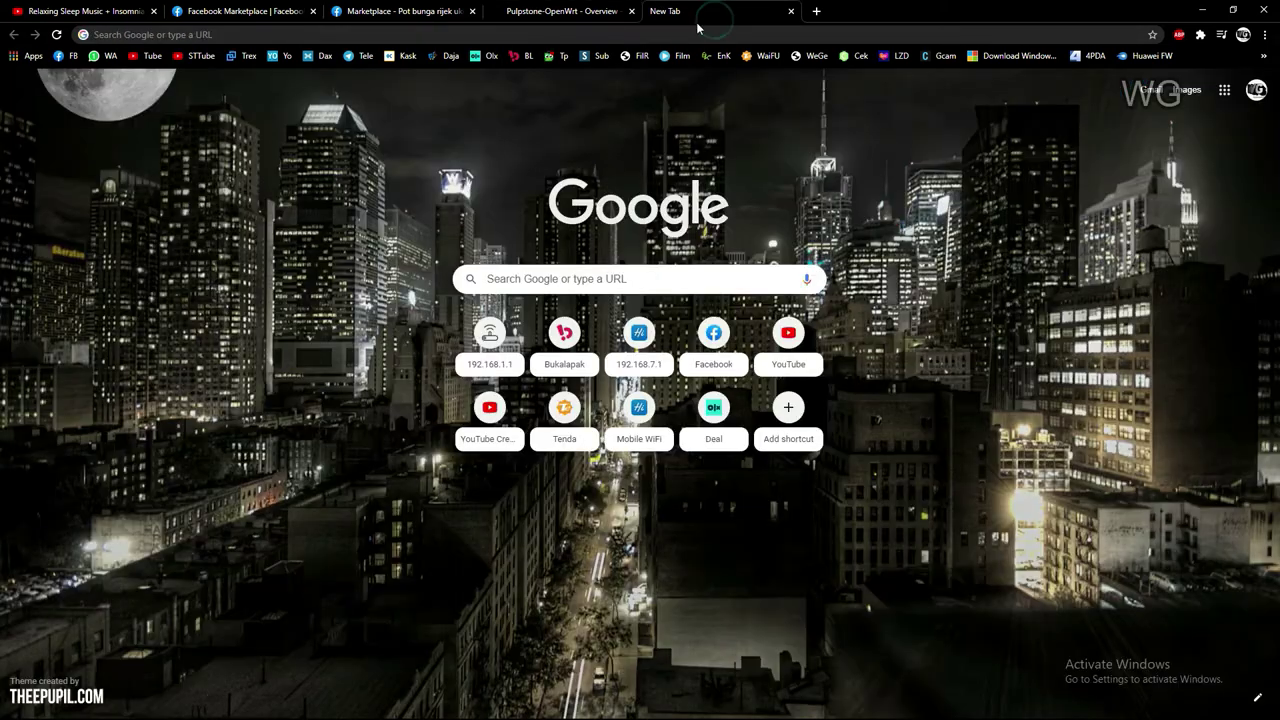
left_click(146, 57)
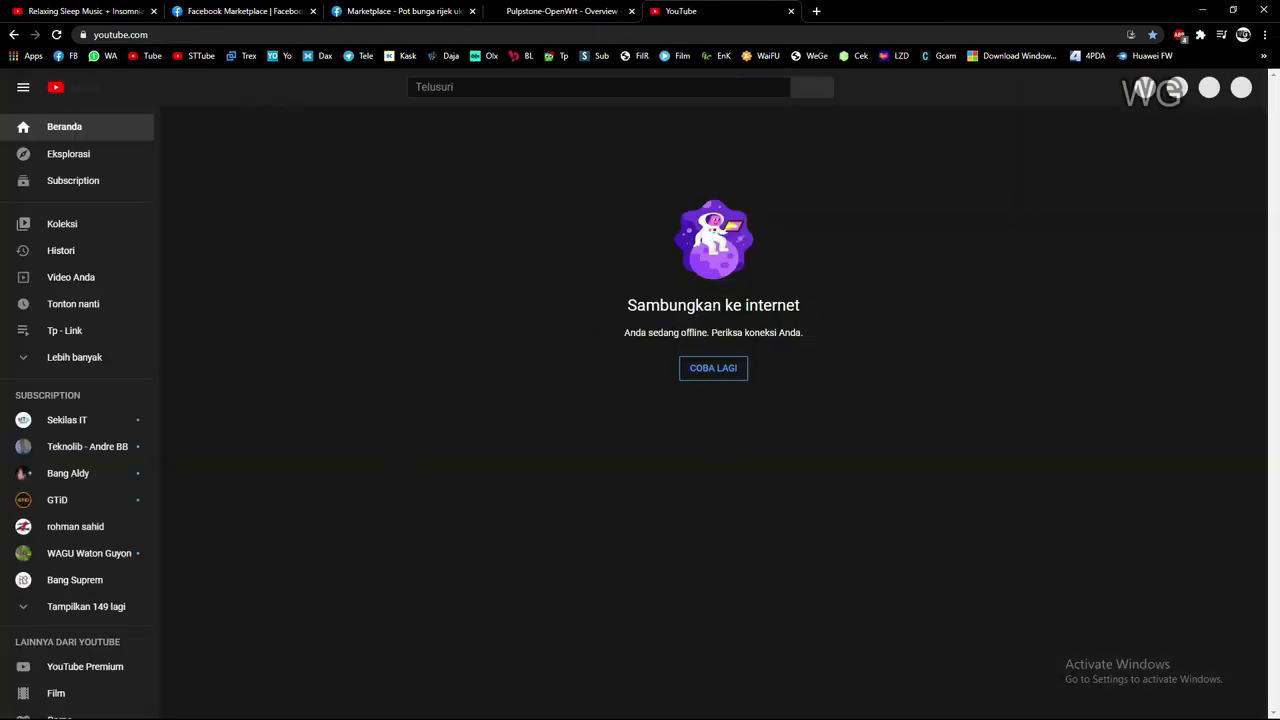
left_click(726, 371)
Go to System > Backup / Flash Firmware on the Pulpstone router
left_click(560, 11)
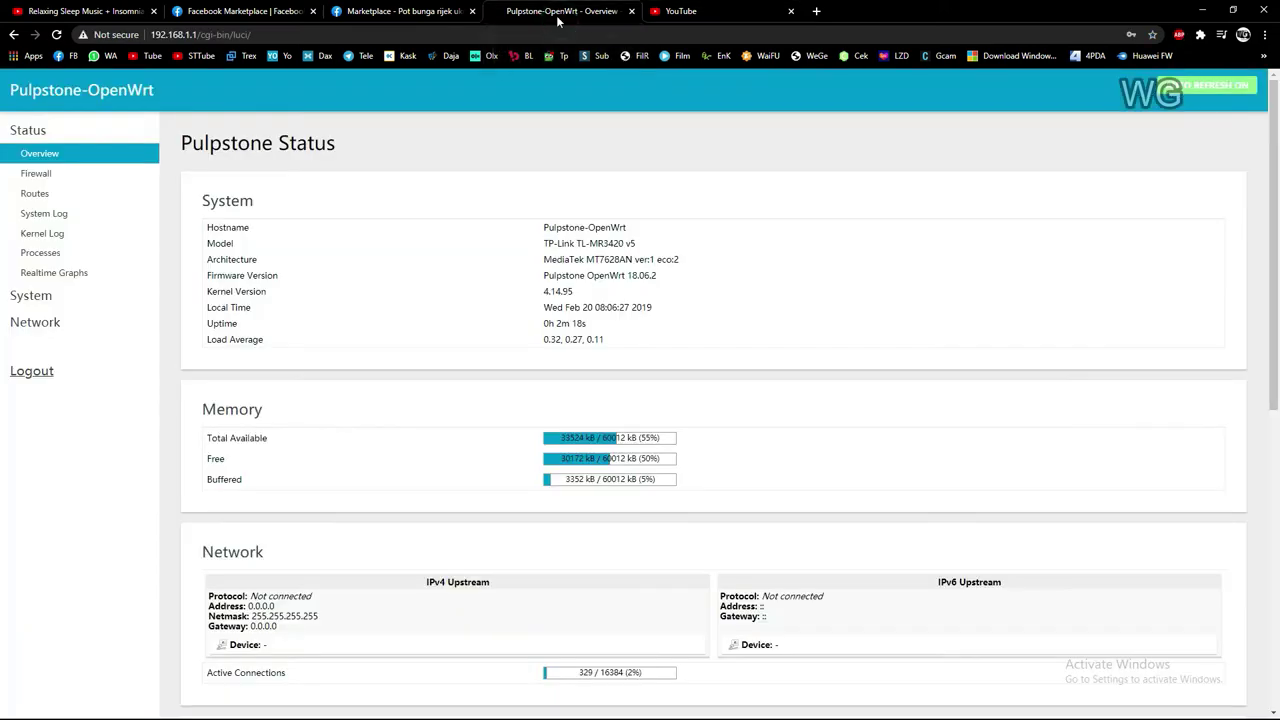
left_click(80, 300)
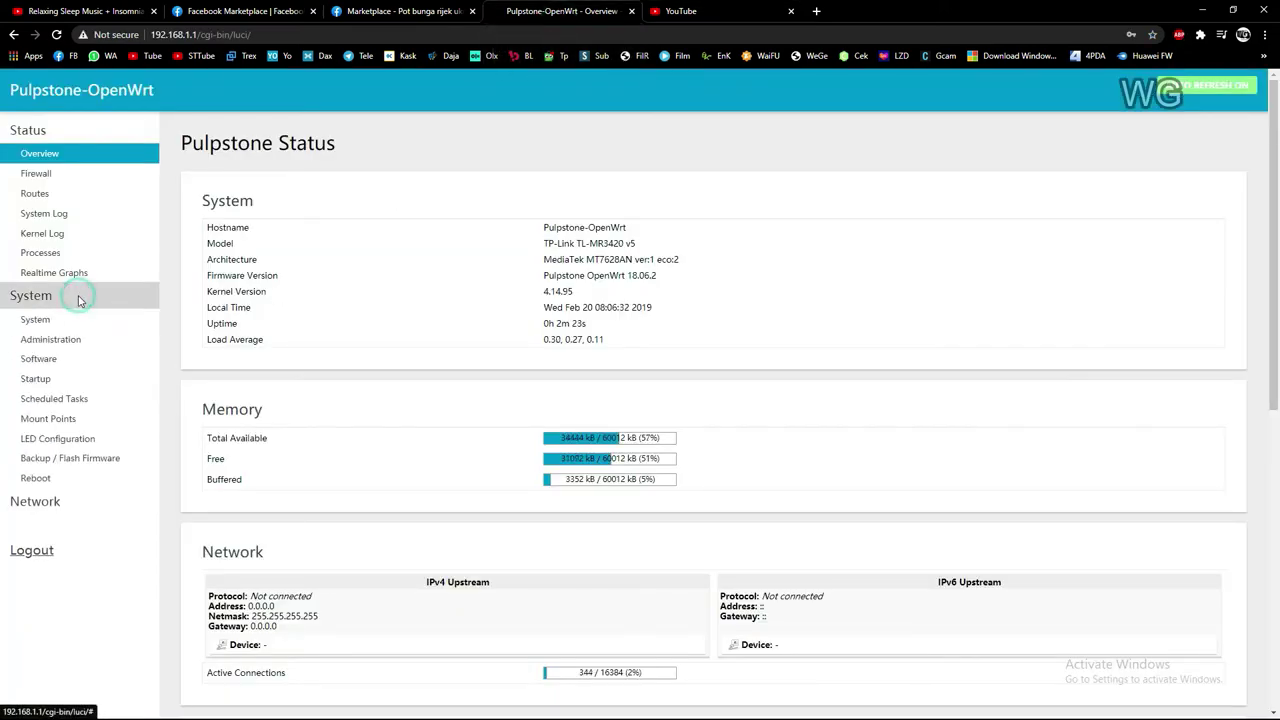
left_click(84, 460)
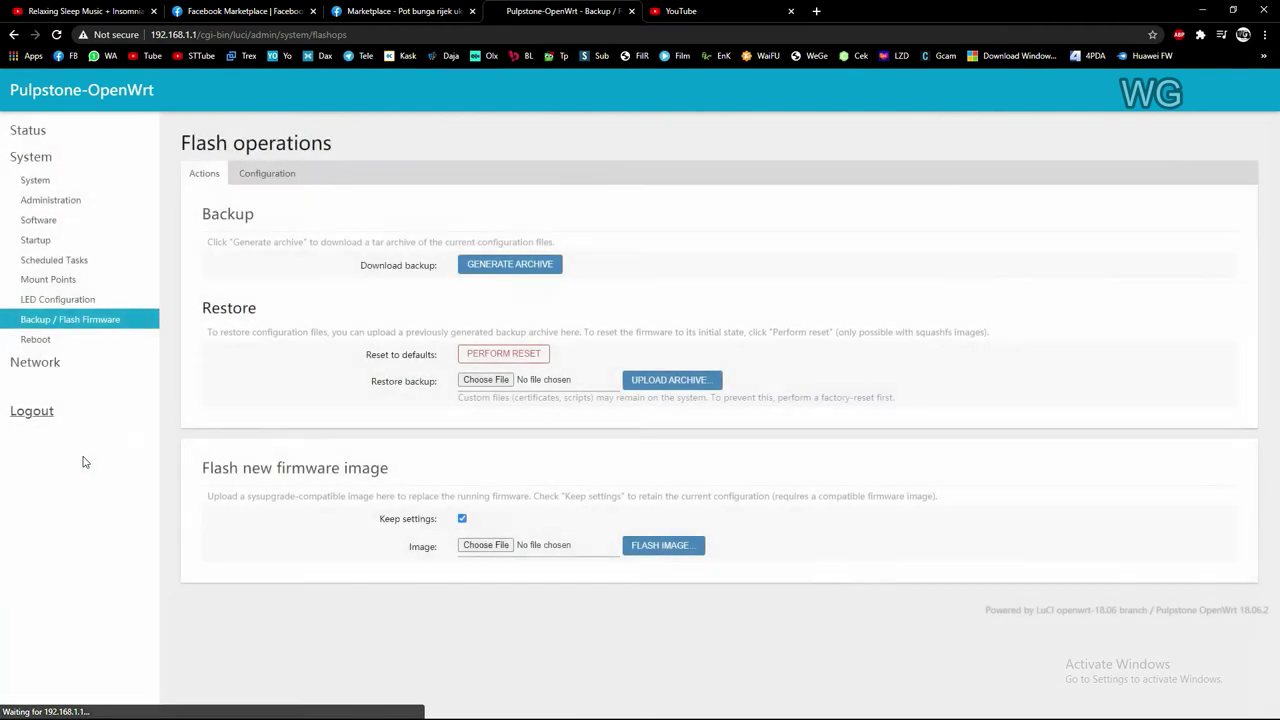
Untick Keep settings and upload openwrt-mr3420v5-GO2020-06-12-vpn-upgrade.bin for flashing
left_click(462, 518)
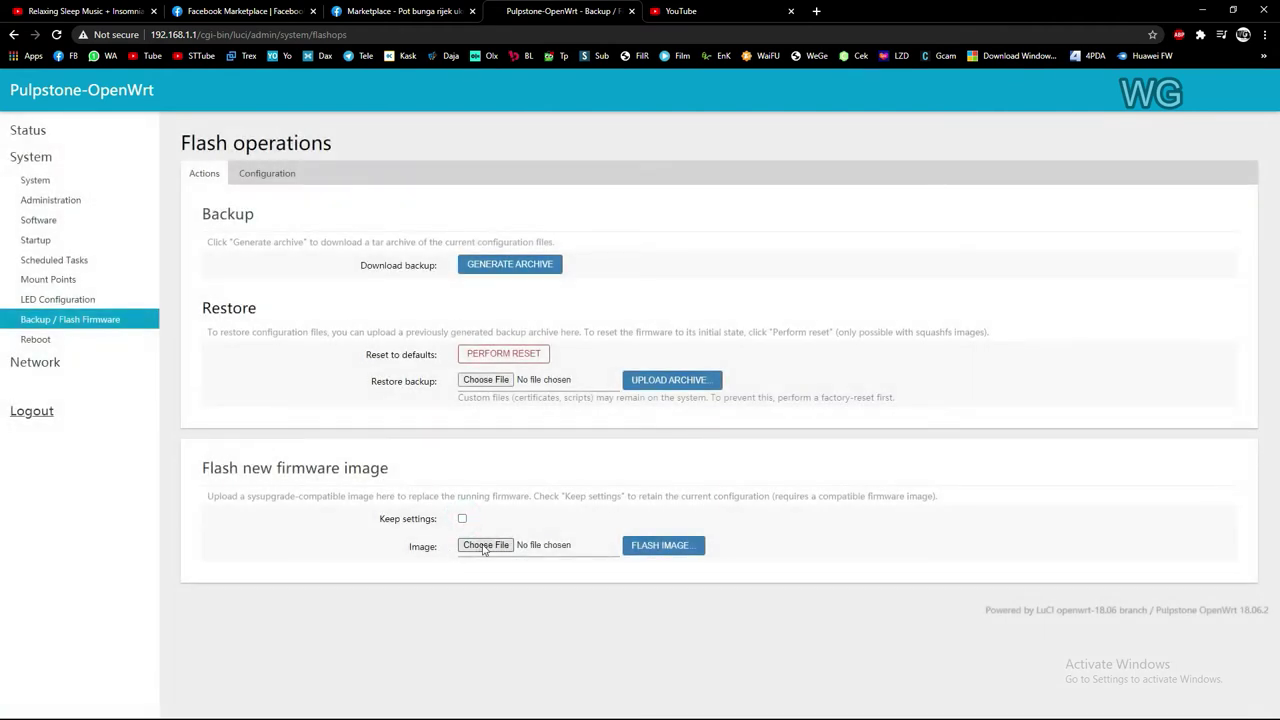
left_click(485, 545)
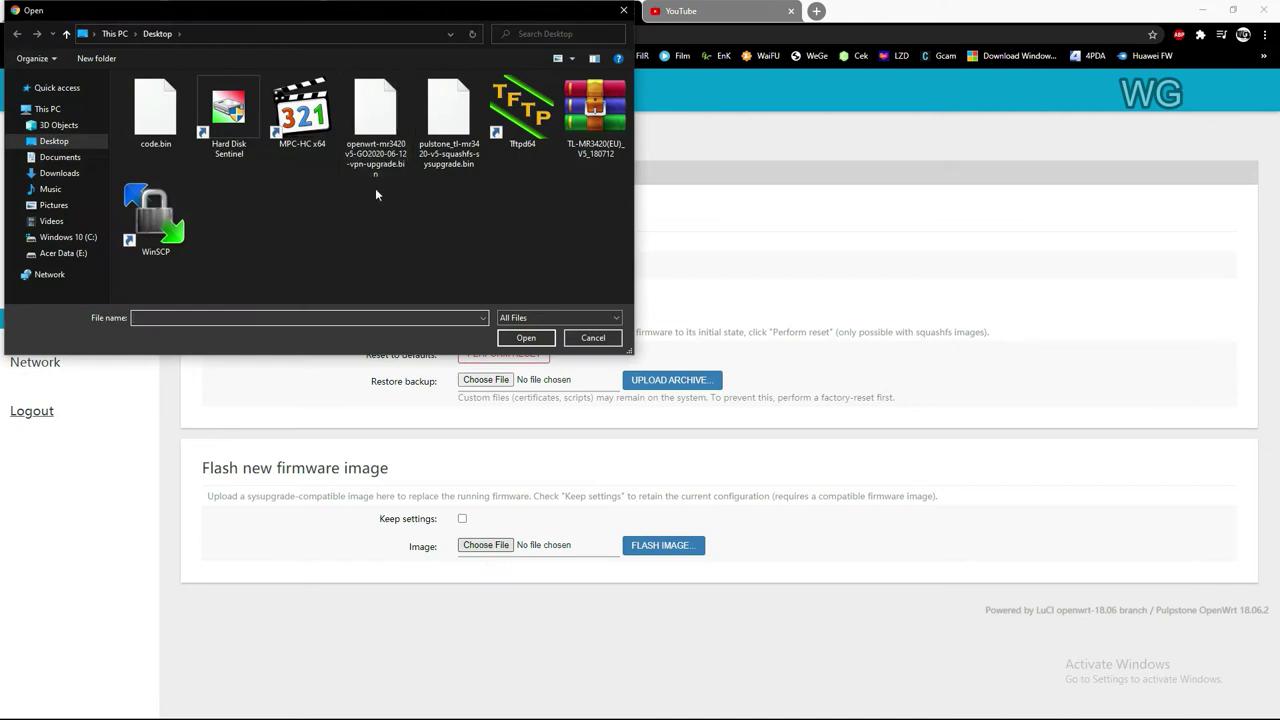
left_click(375, 130)
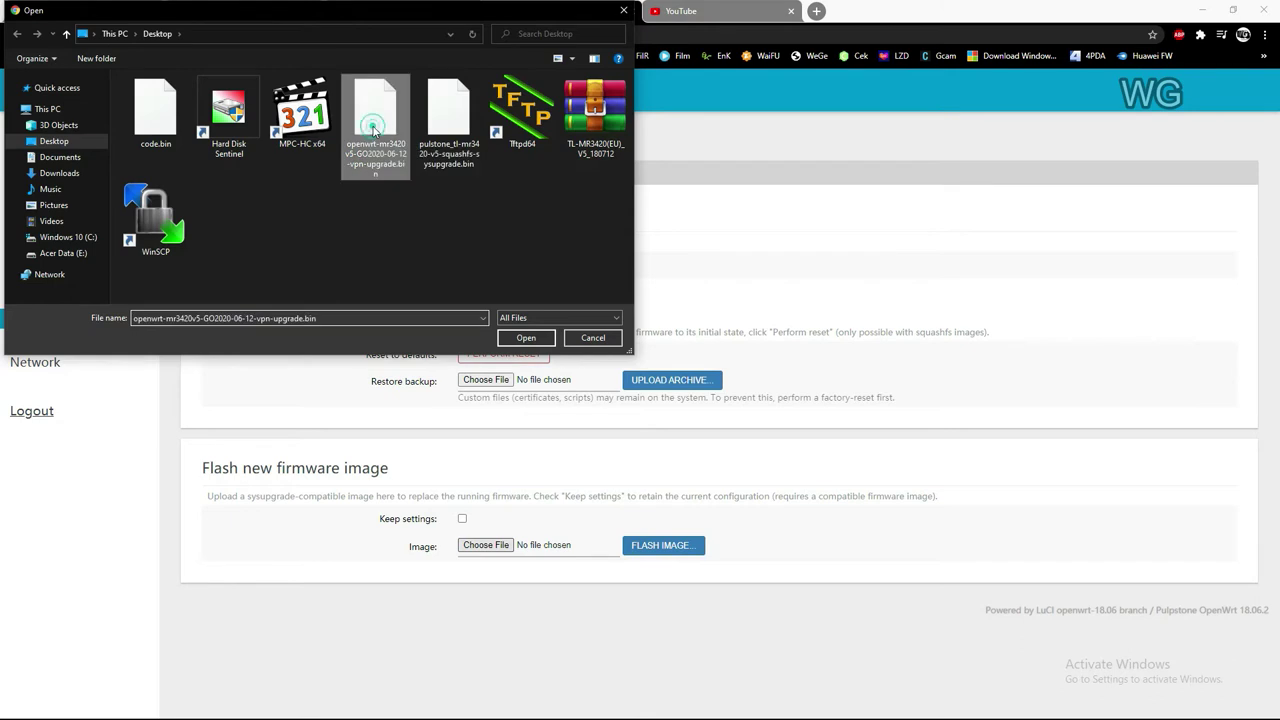
left_click(517, 337)
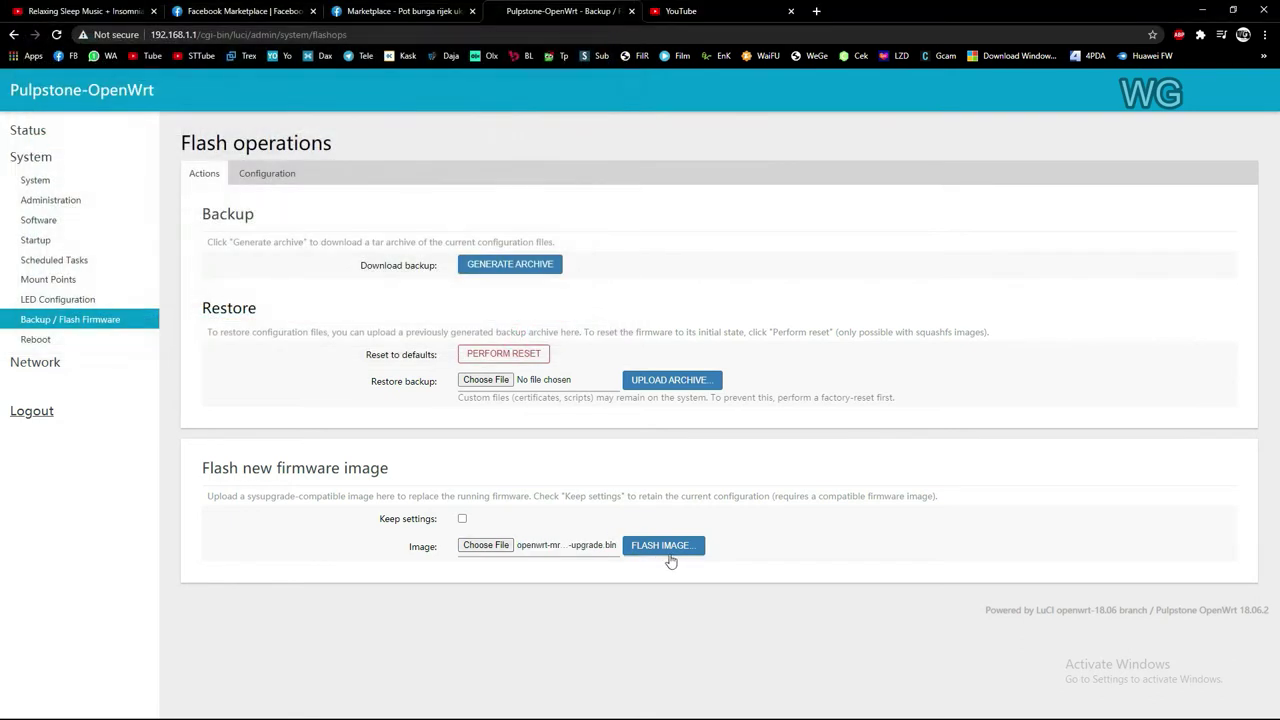
left_click(680, 550)
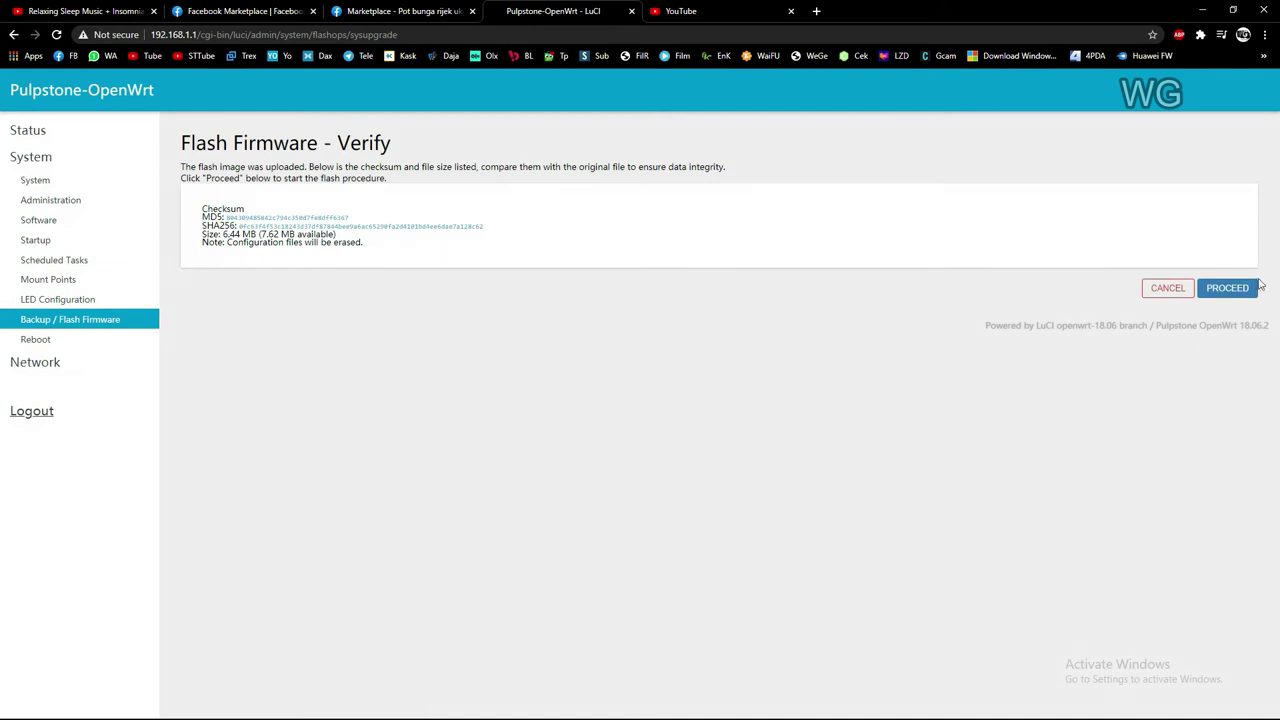
Proceed with flashing the verified 6.44 MB image and let the router reboot
left_click(1235, 290)
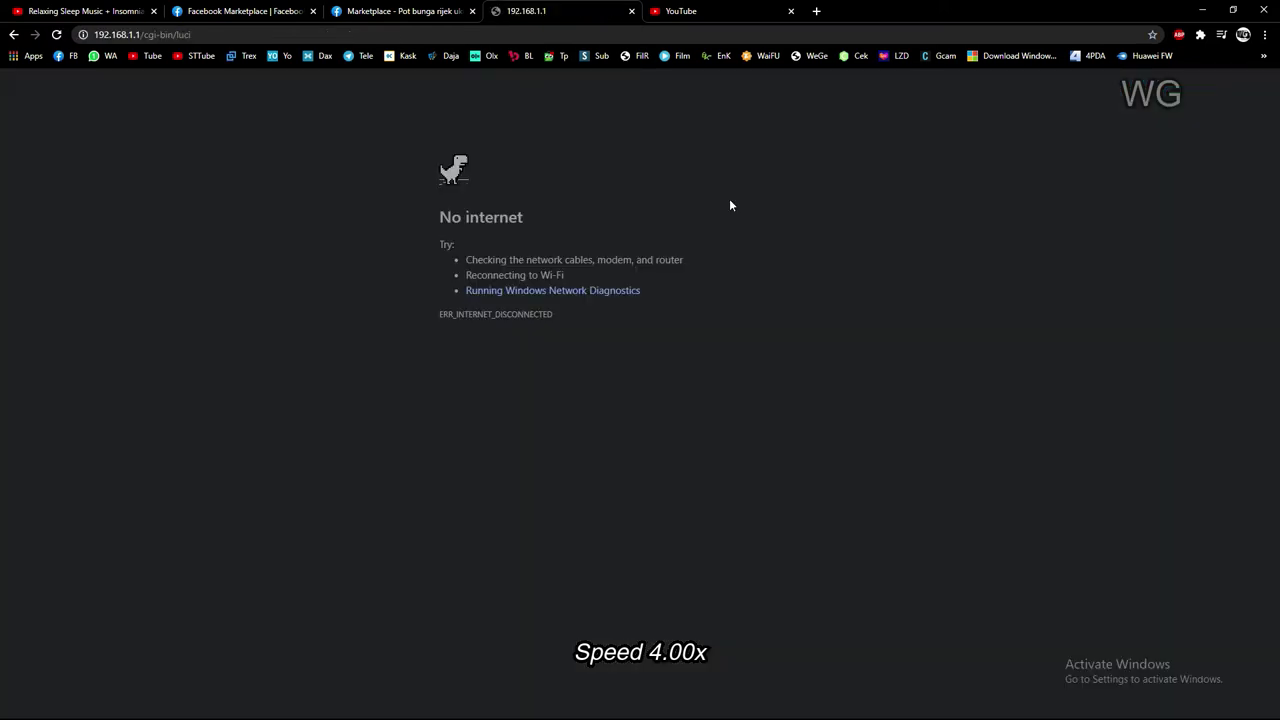
Reload 192.168.1.1 from the WeGe bookmark to reach the ROOter login page
left_click(810, 56)
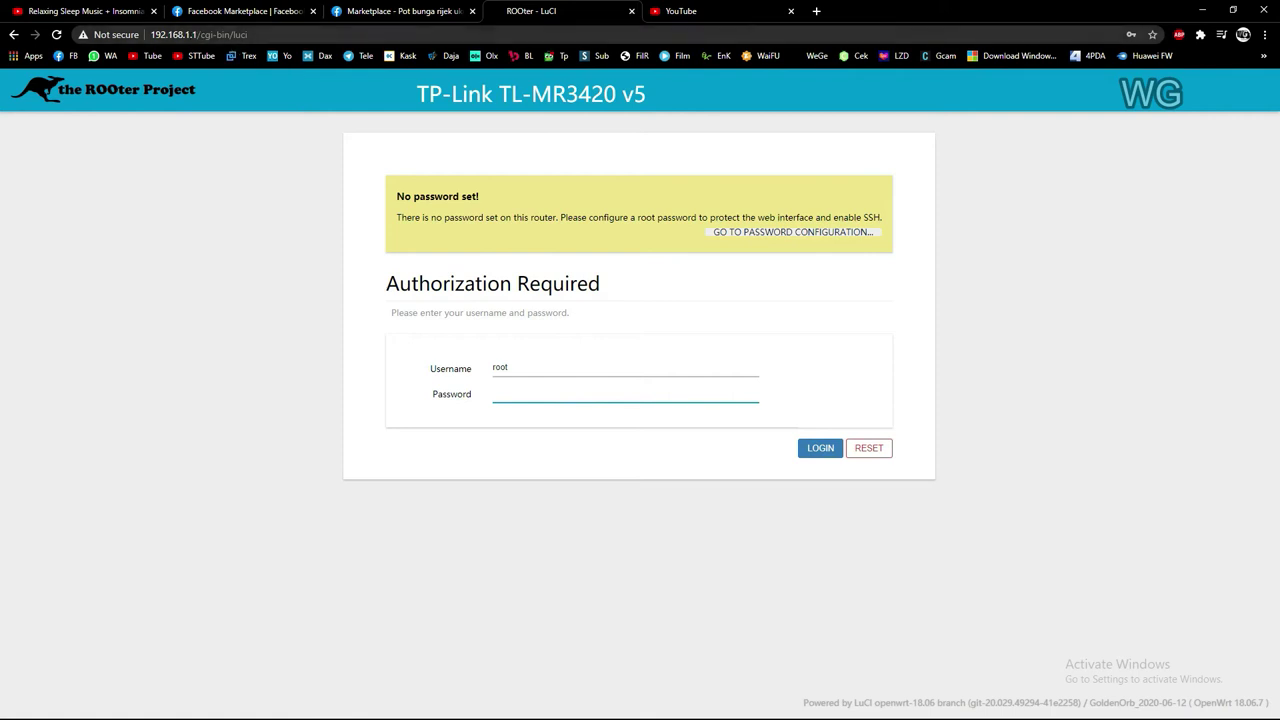
Submit the root password, reload the login page and decline saving the password
left_click(532, 390)
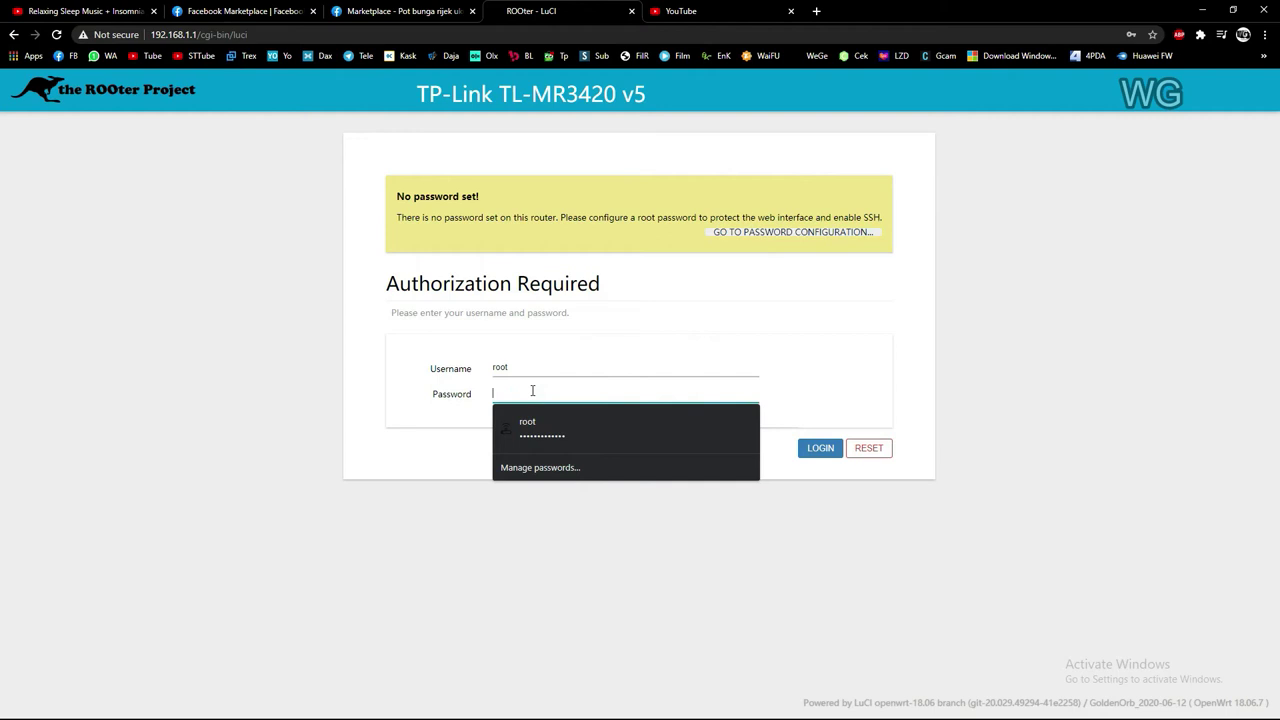
type("r")
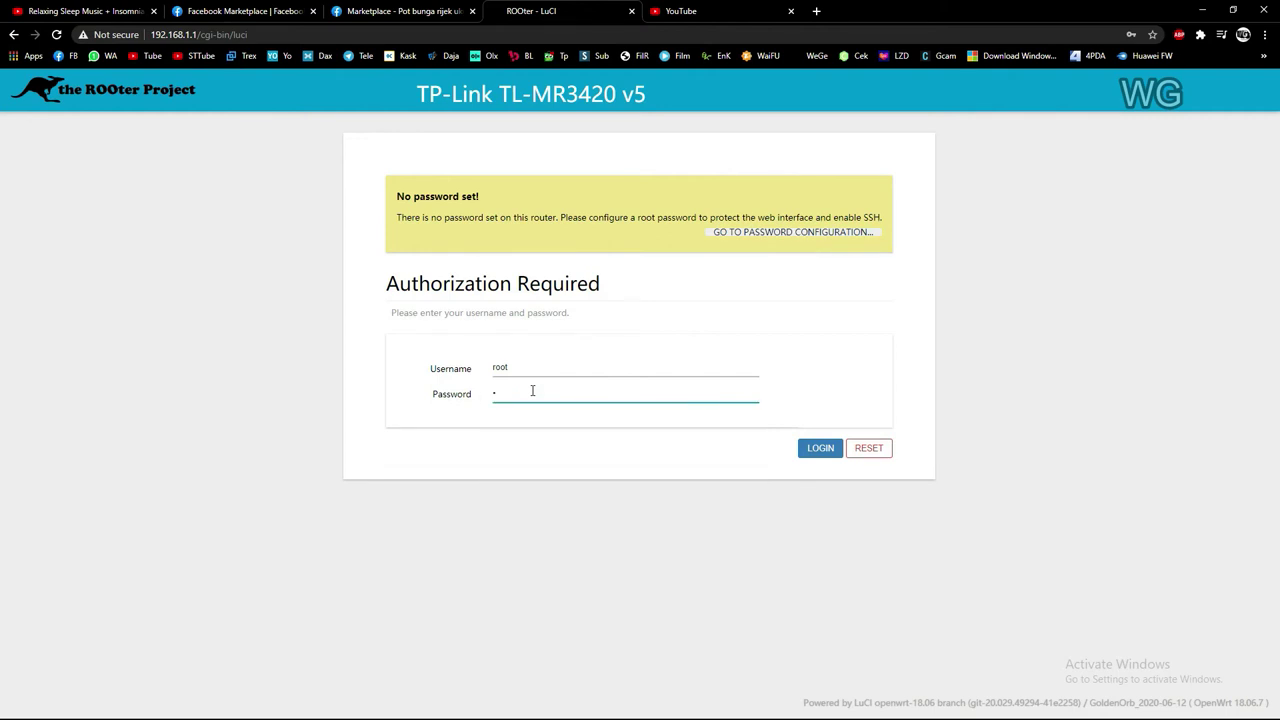
key("Return")
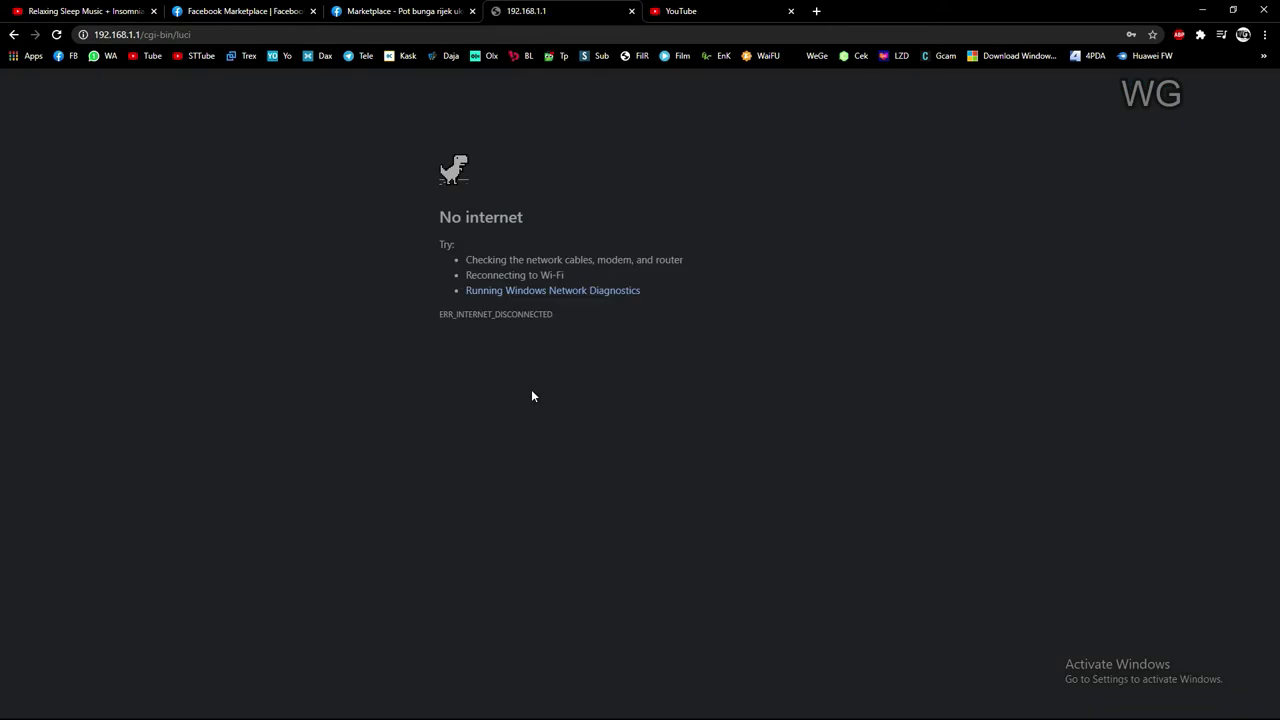
left_click(819, 56)
left_click(1110, 252)
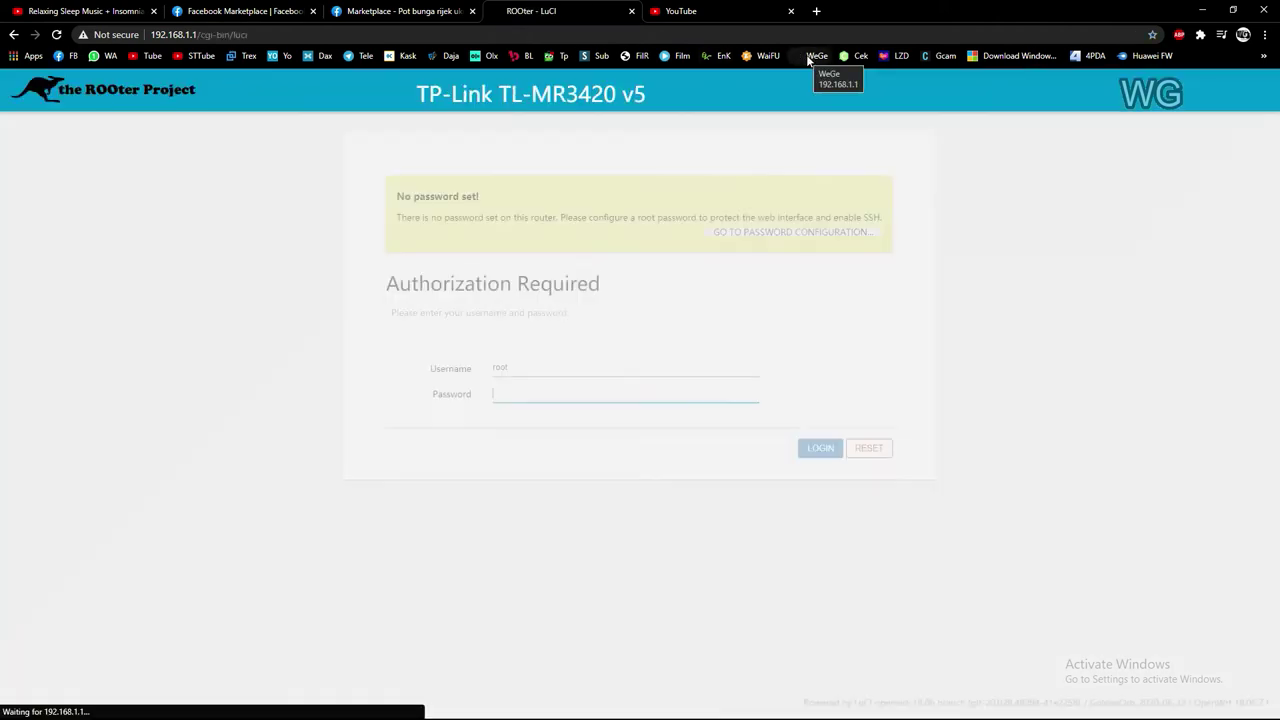
Re-enter the root password to log in, declining the saved-password update
left_click(584, 391)
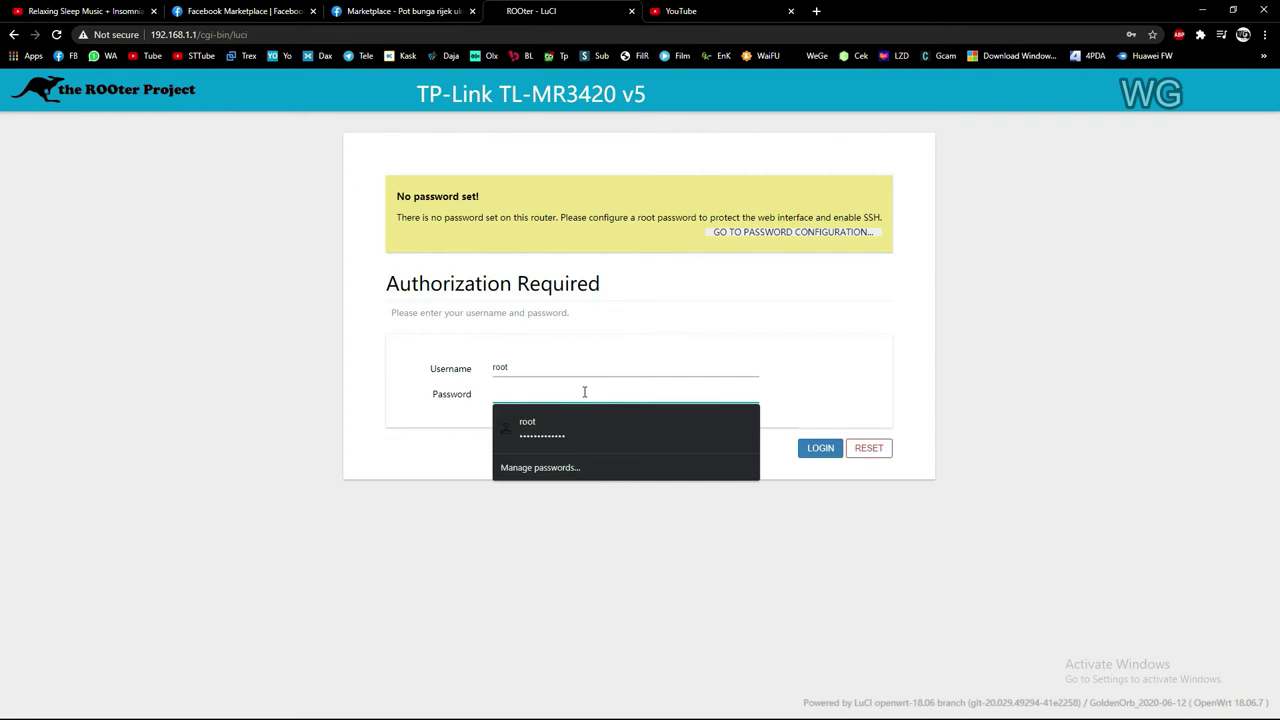
key("Escape")
type("adm")
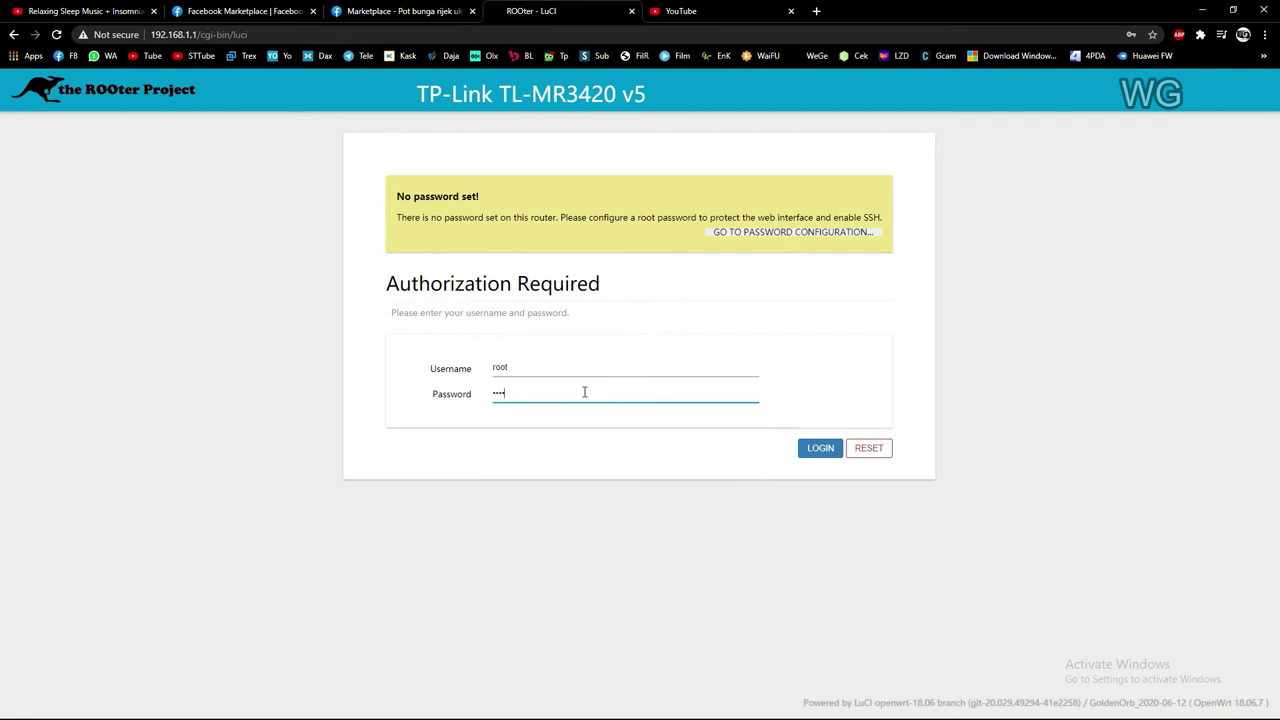
key("Return")
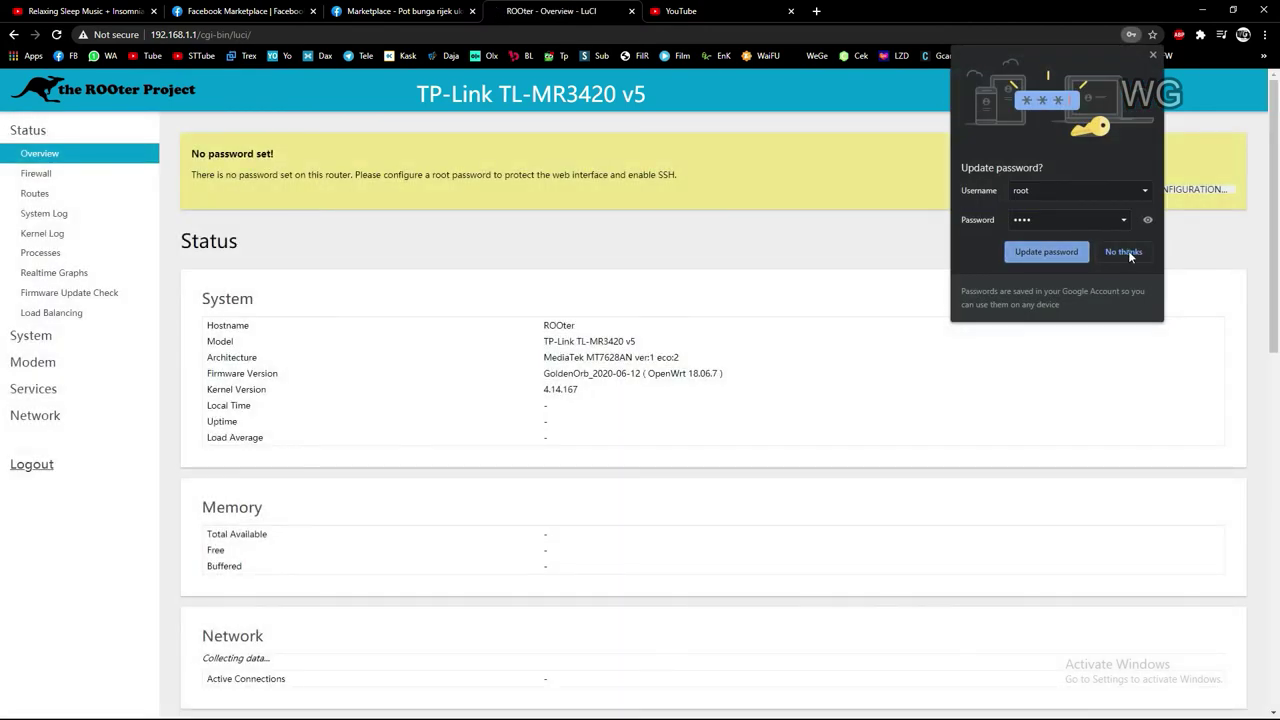
left_click(1124, 252)
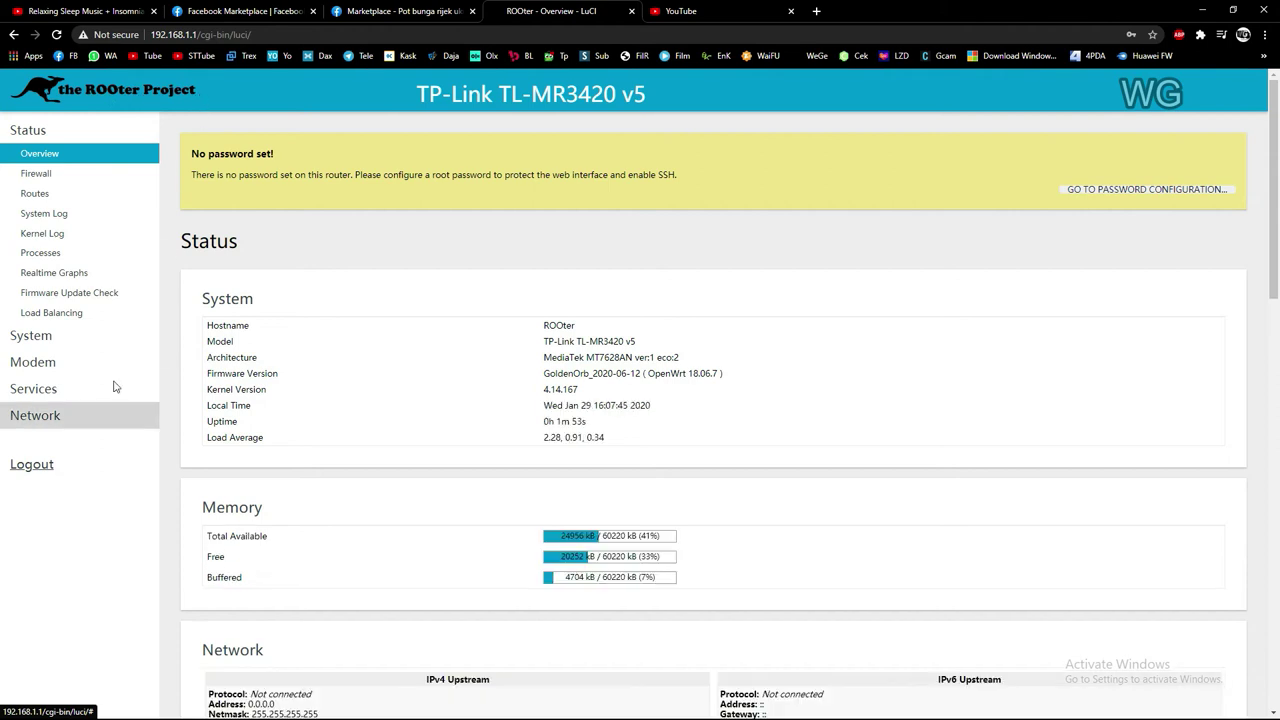
Expand the Services submenu in the ROOter sidebar to reveal Wifi Hotspot Manager
scroll(694, 443, "down", 2)
scroll(694, 443, "up", 2)
scroll(281, 431, "down", 4)
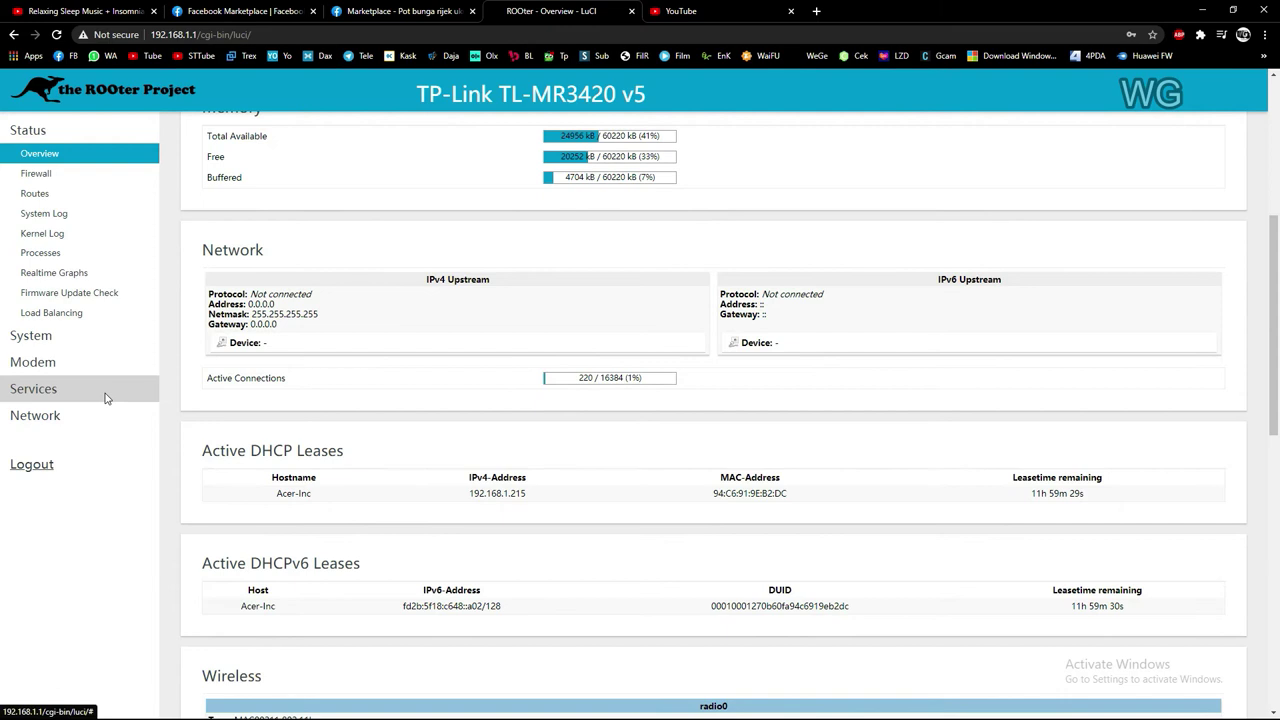
left_click(106, 393)
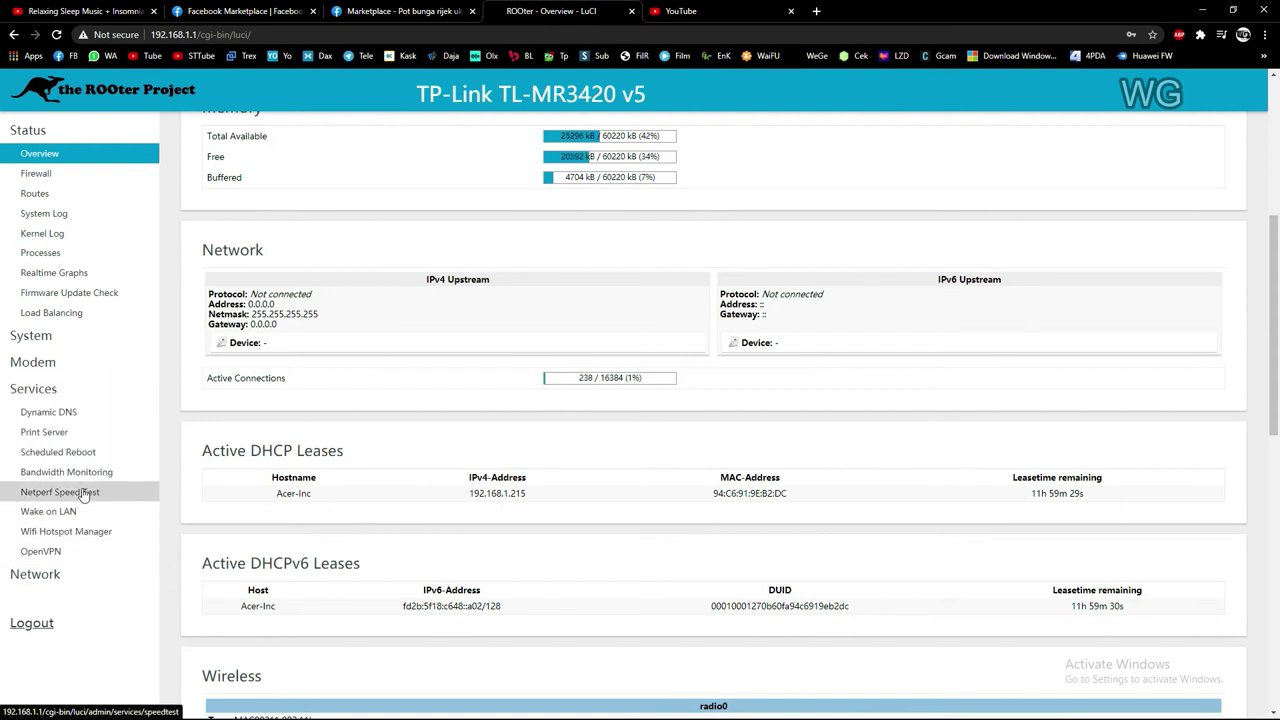
left_click(68, 389)
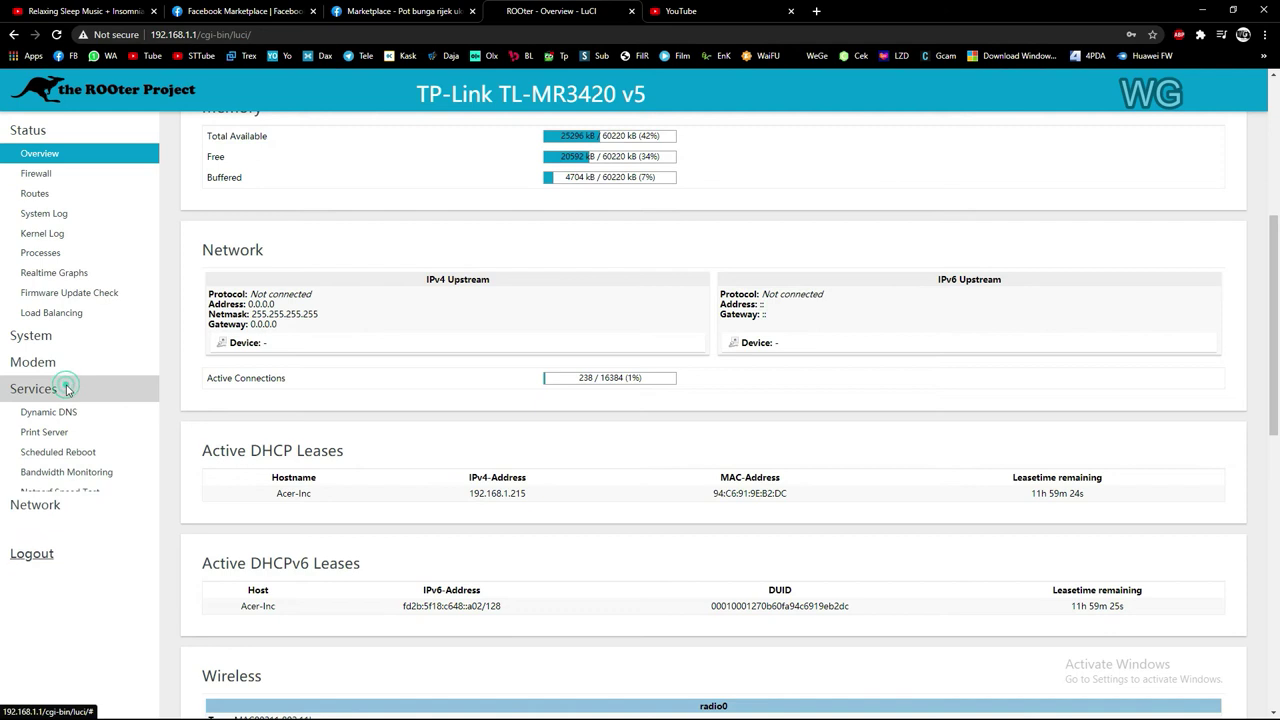
left_click(112, 128)
left_click(82, 212)
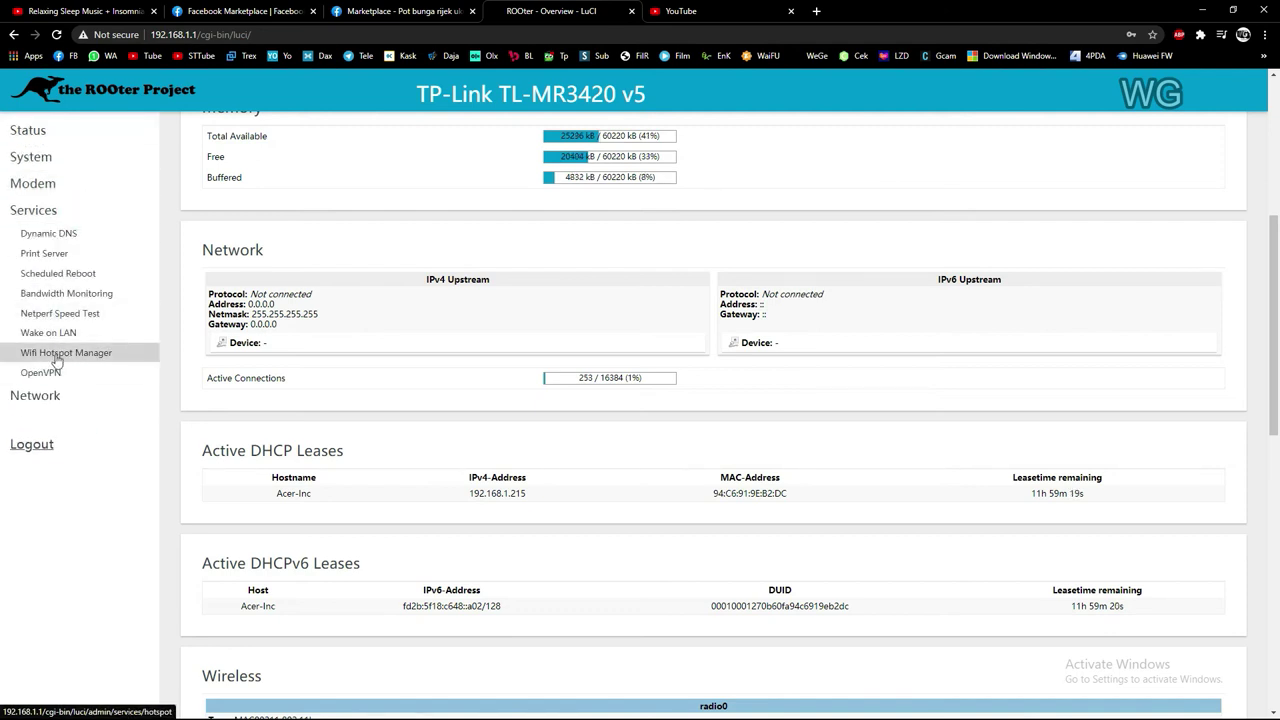
Open Wifi Hotspot Manager and add the open Wedos GembeL network to the list
left_click(86, 360)
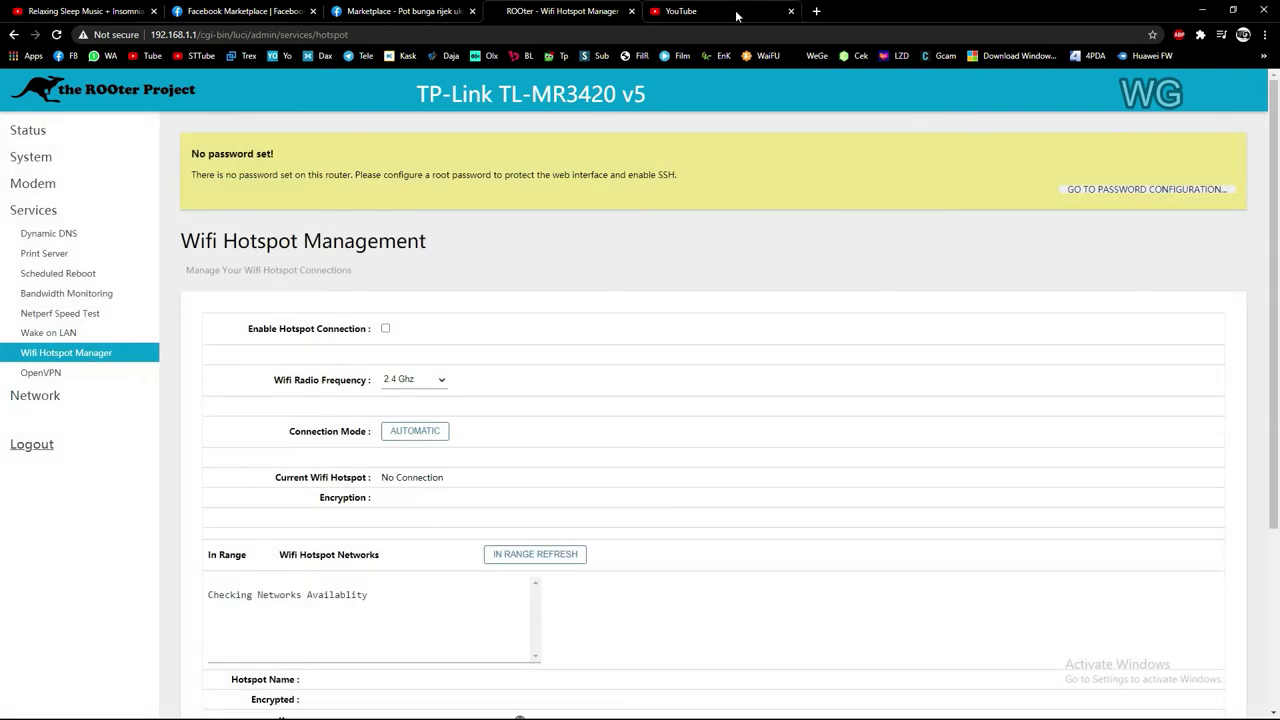
scroll(586, 346, "down", 3)
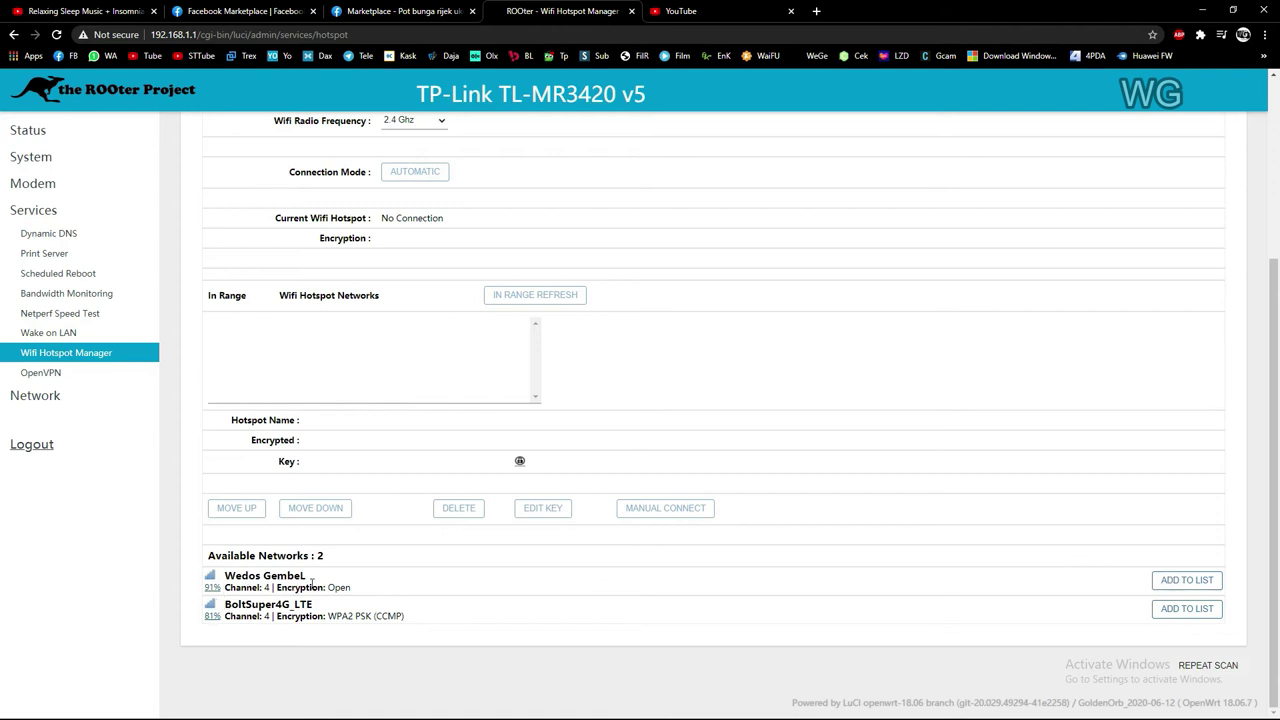
left_click(1189, 586)
Select the Wedos GembeL entry in the in-range hotspot list
scroll(330, 397, "up", 1)
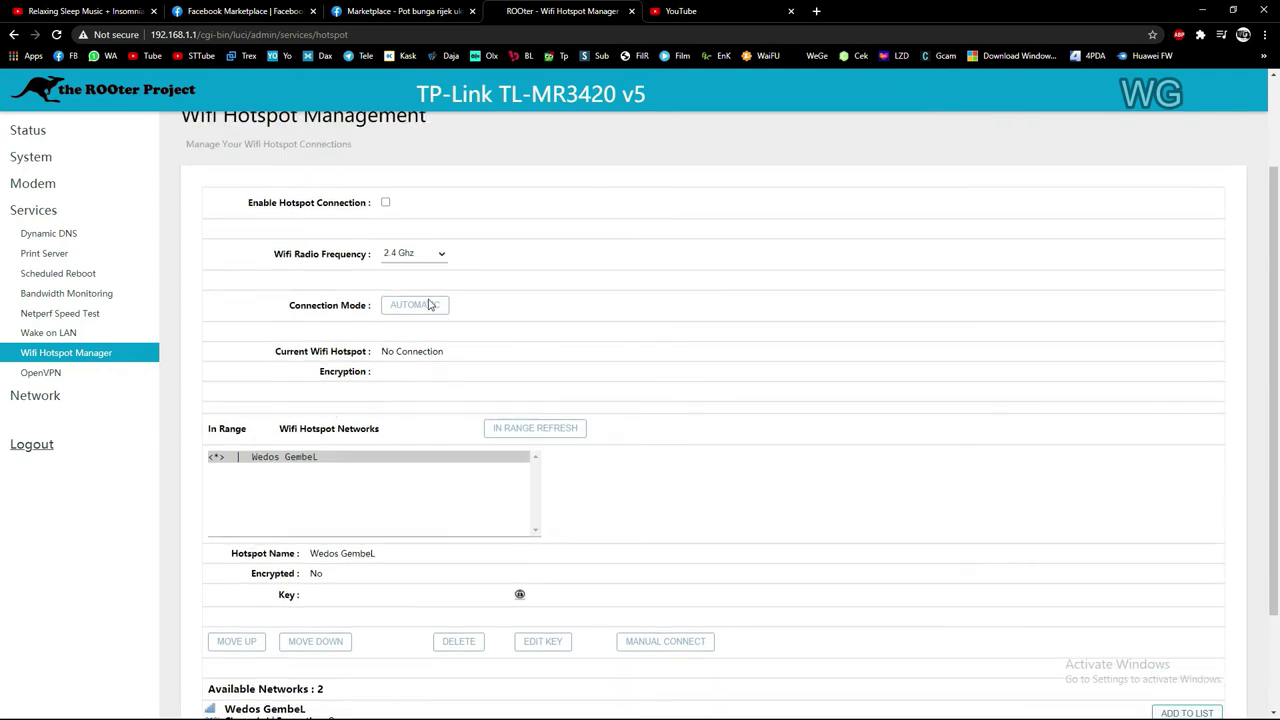
left_click(296, 462)
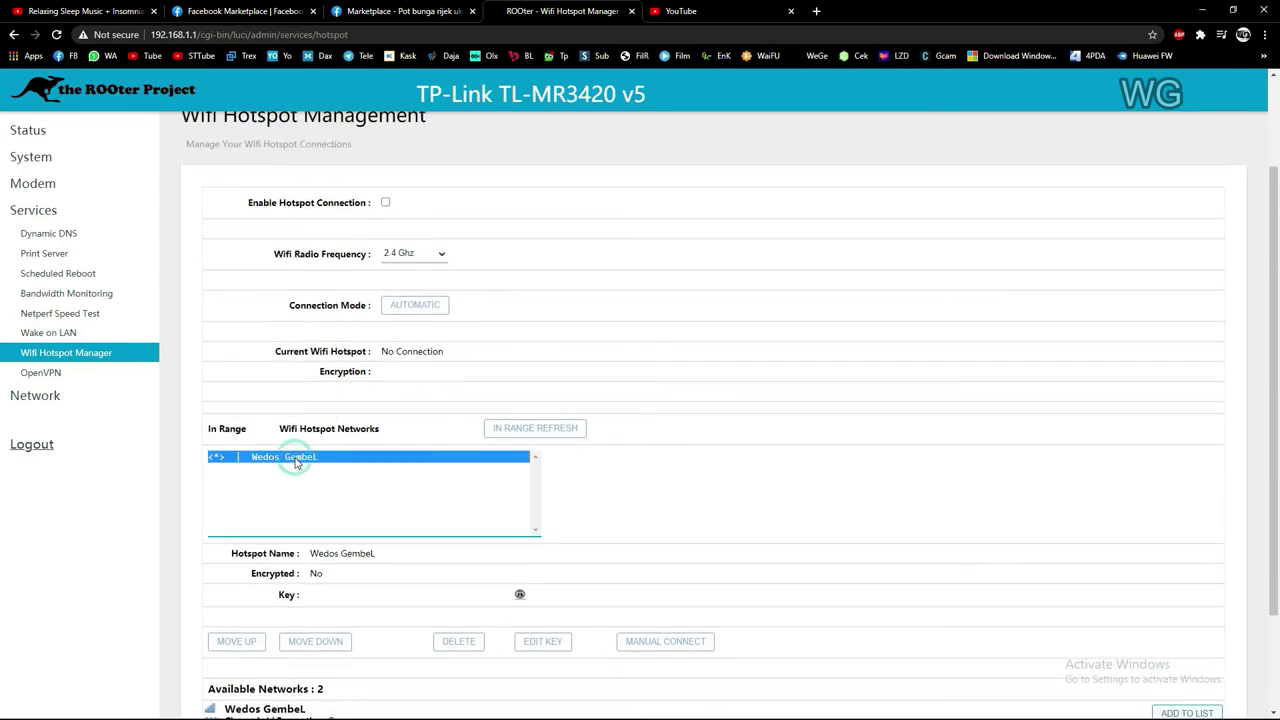
left_click(409, 312)
left_click(409, 310)
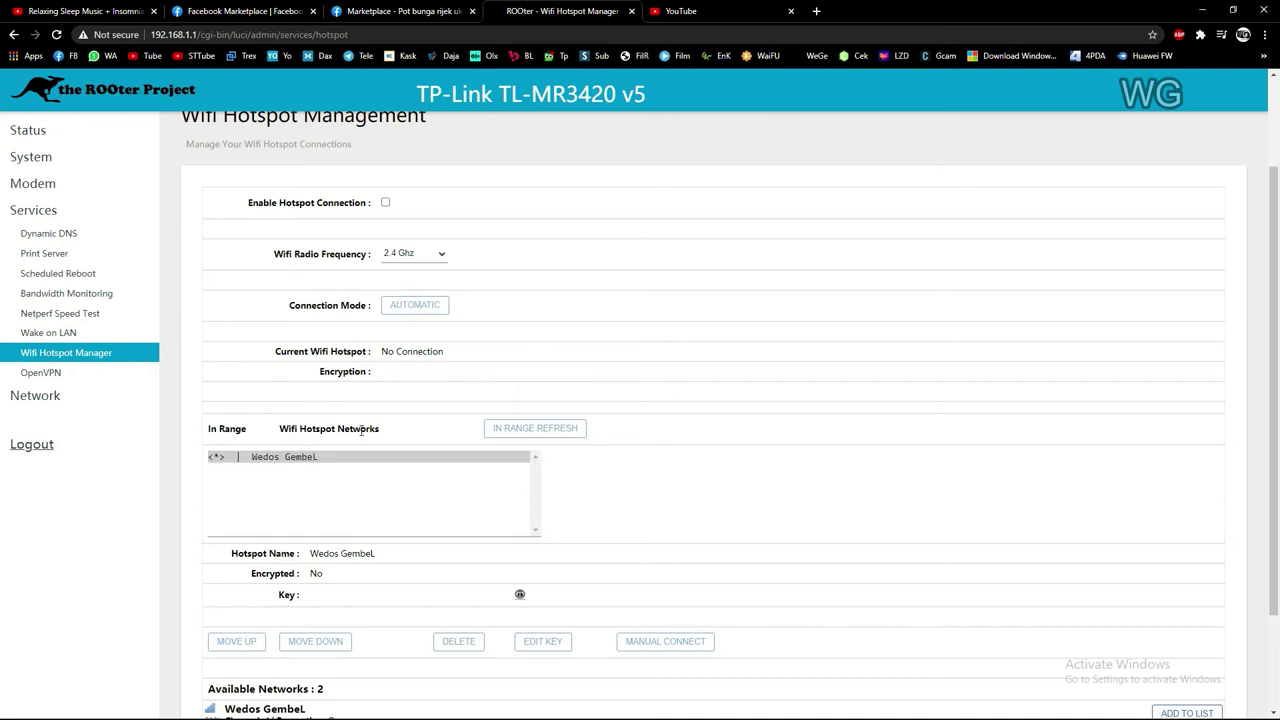
left_click(330, 458)
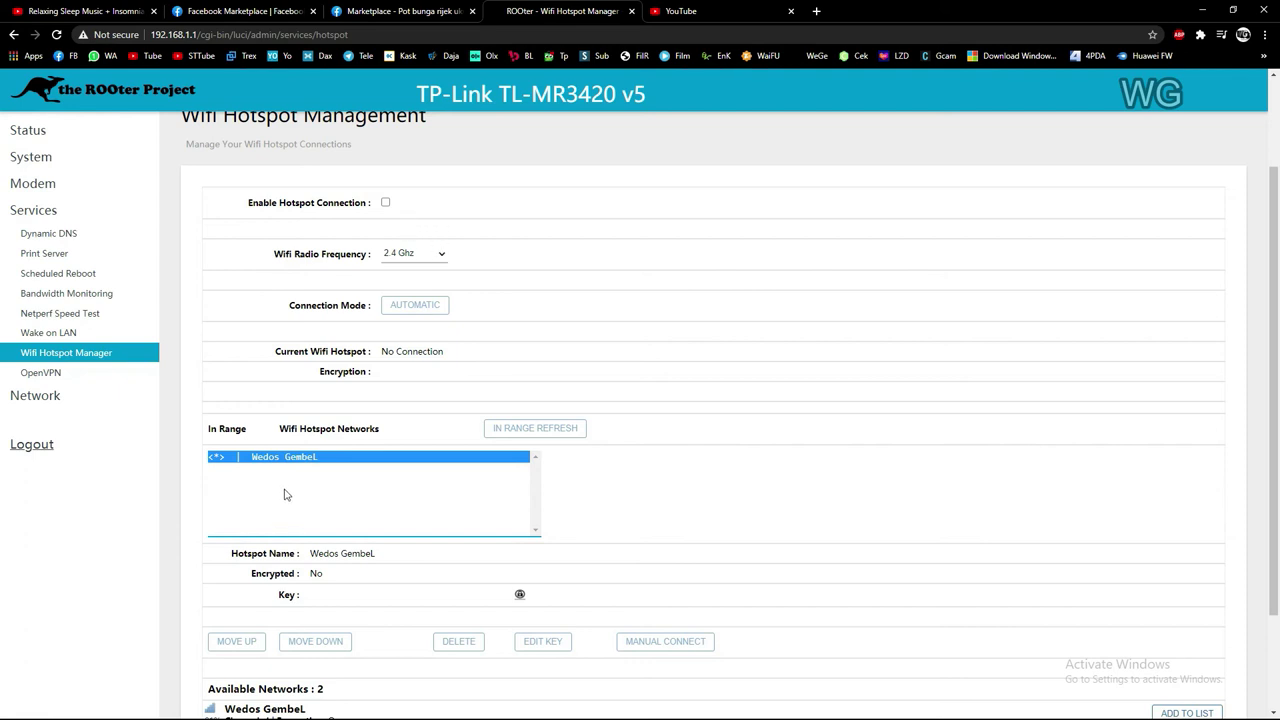
scroll(270, 490, "down", 2)
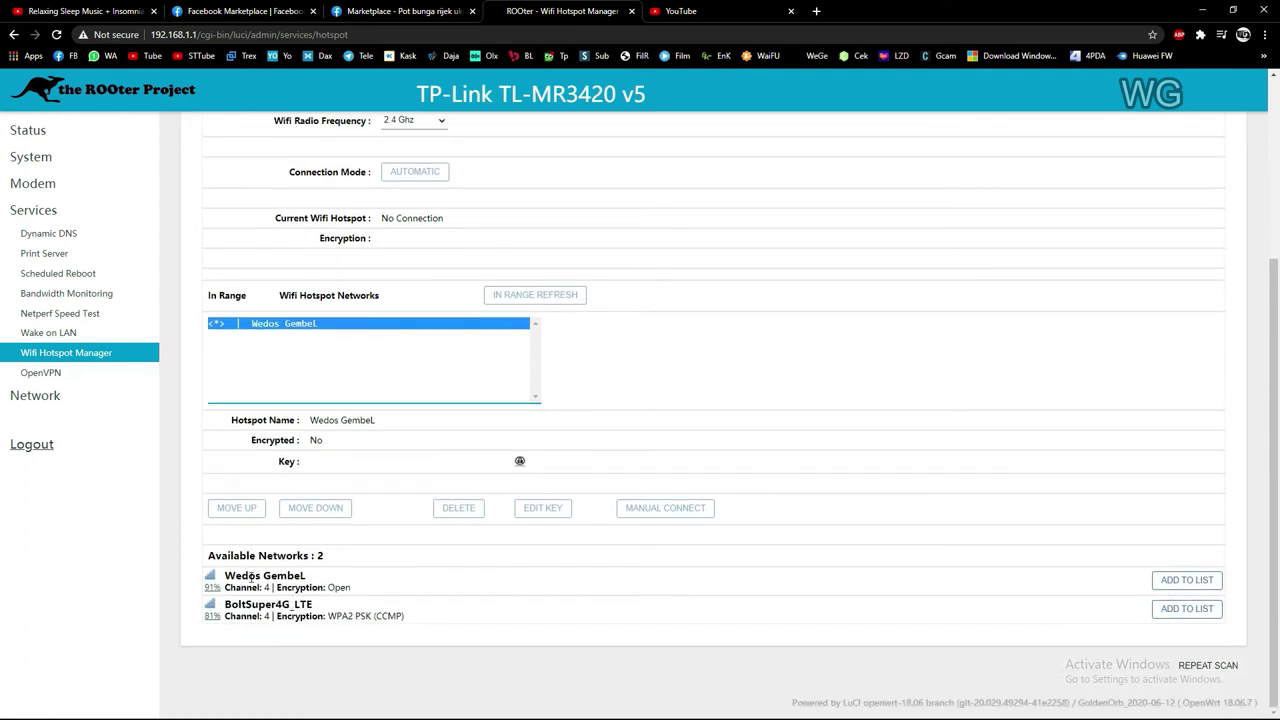
scroll(306, 334, "up", 3)
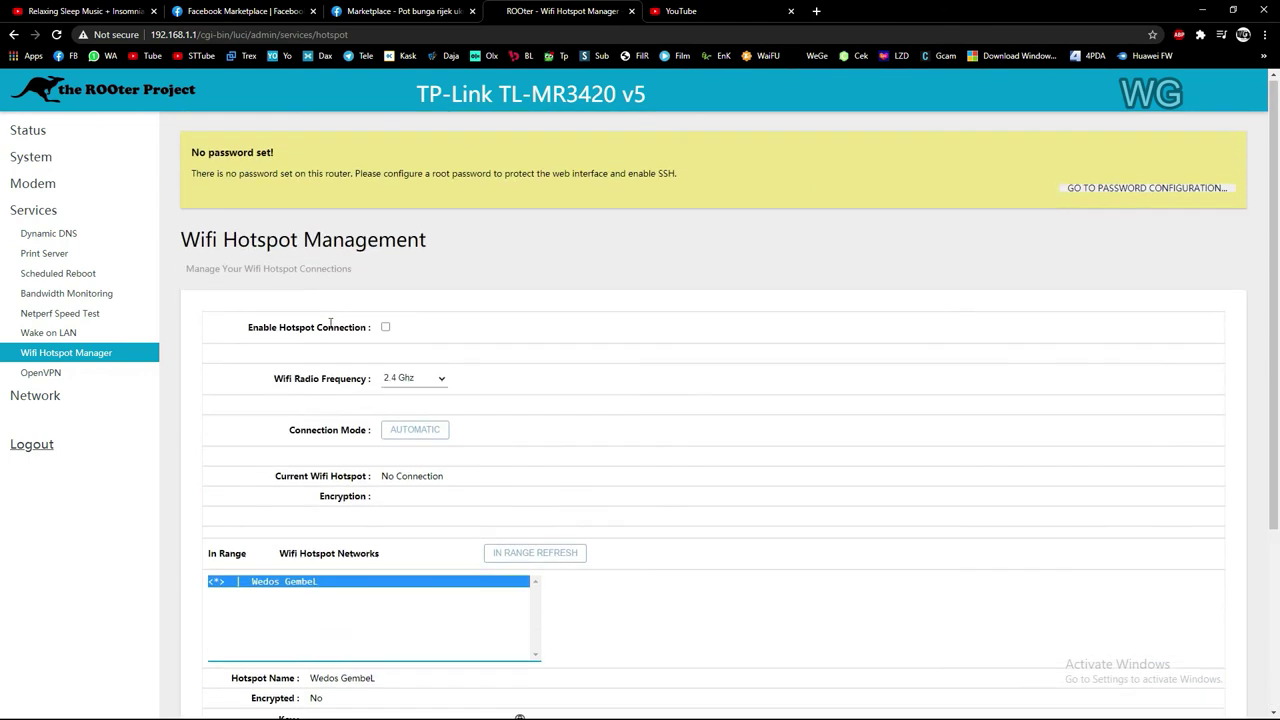
Tick Enable Hotspot Connection so the router joins the Wedos GembeL network
left_click(386, 329)
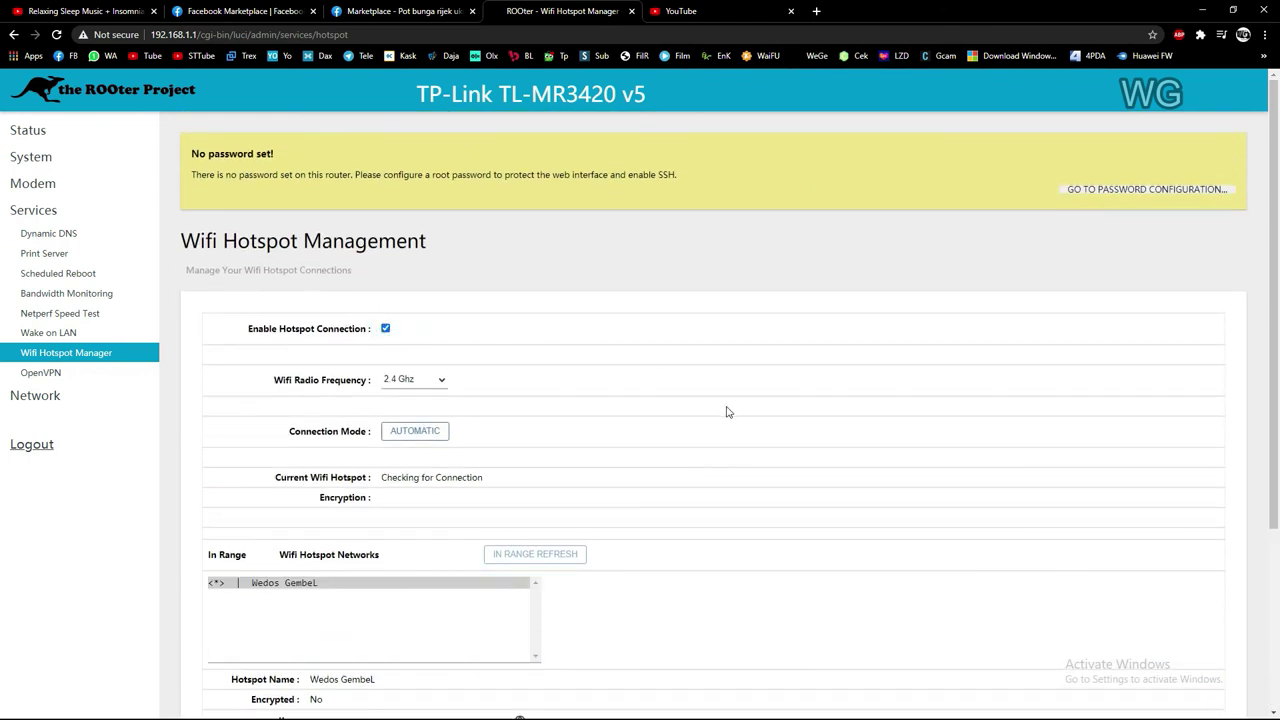
scroll(383, 479, "down", 1)
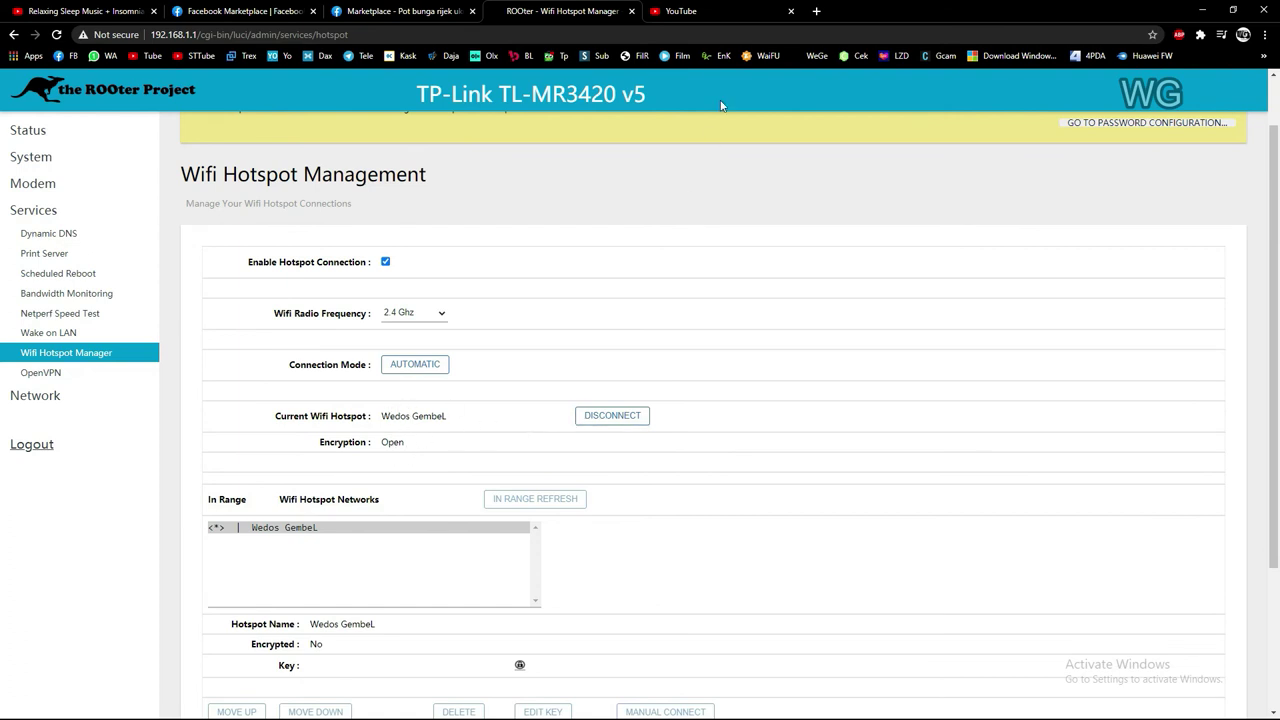
left_click(724, 13)
Reload YouTube and confirm the home feed's videos load over the hotspot
left_click(722, 370)
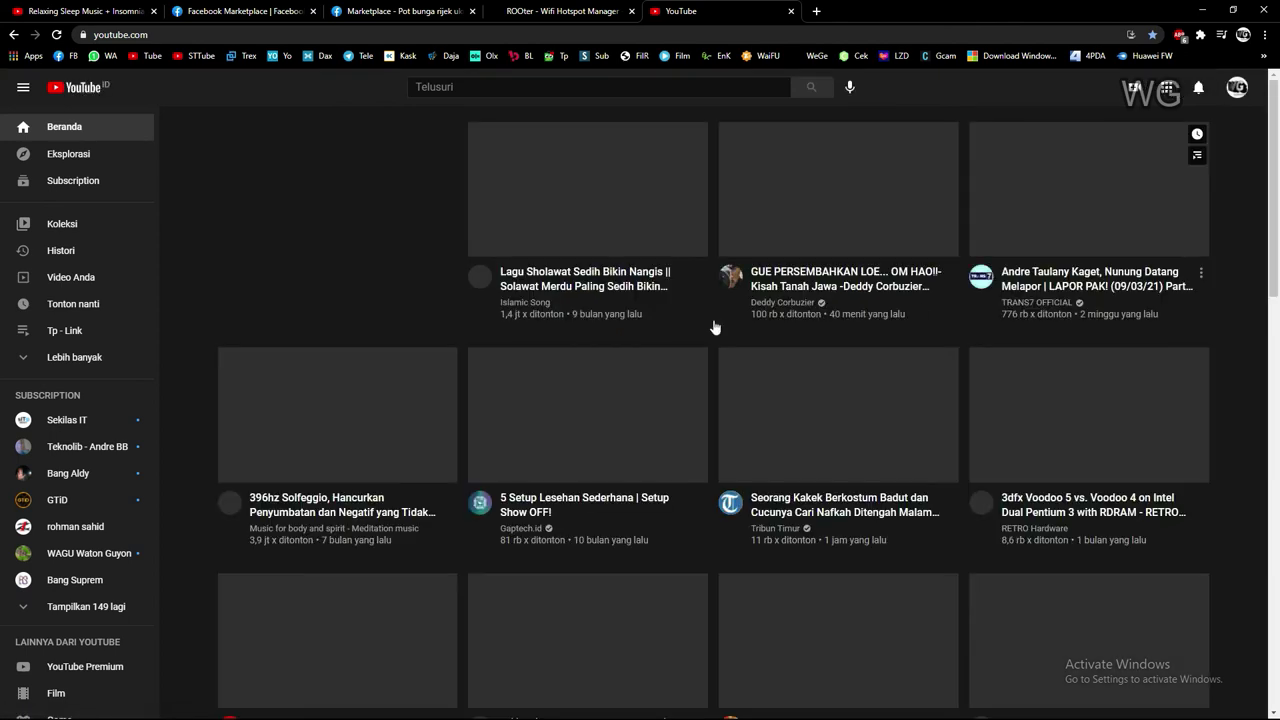
scroll(903, 271, "down", 3)
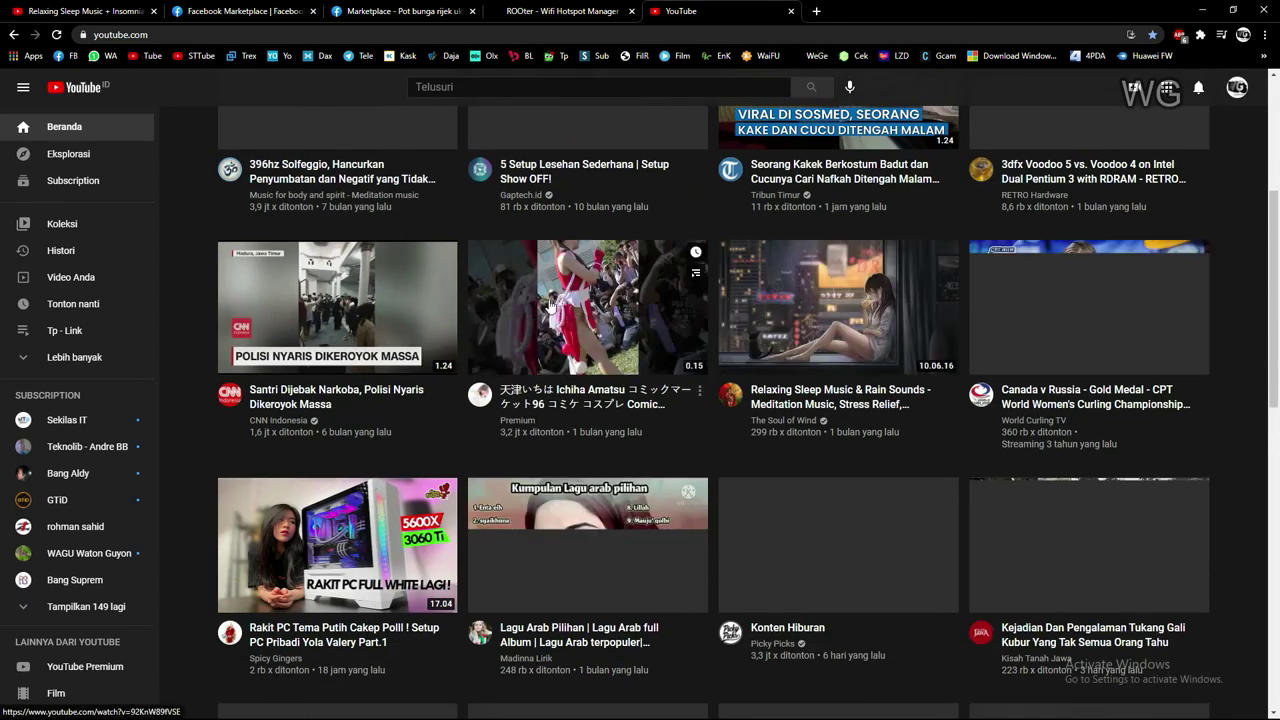
scroll(490, 300, "up", 3)
scroll(914, 231, "down", 10)
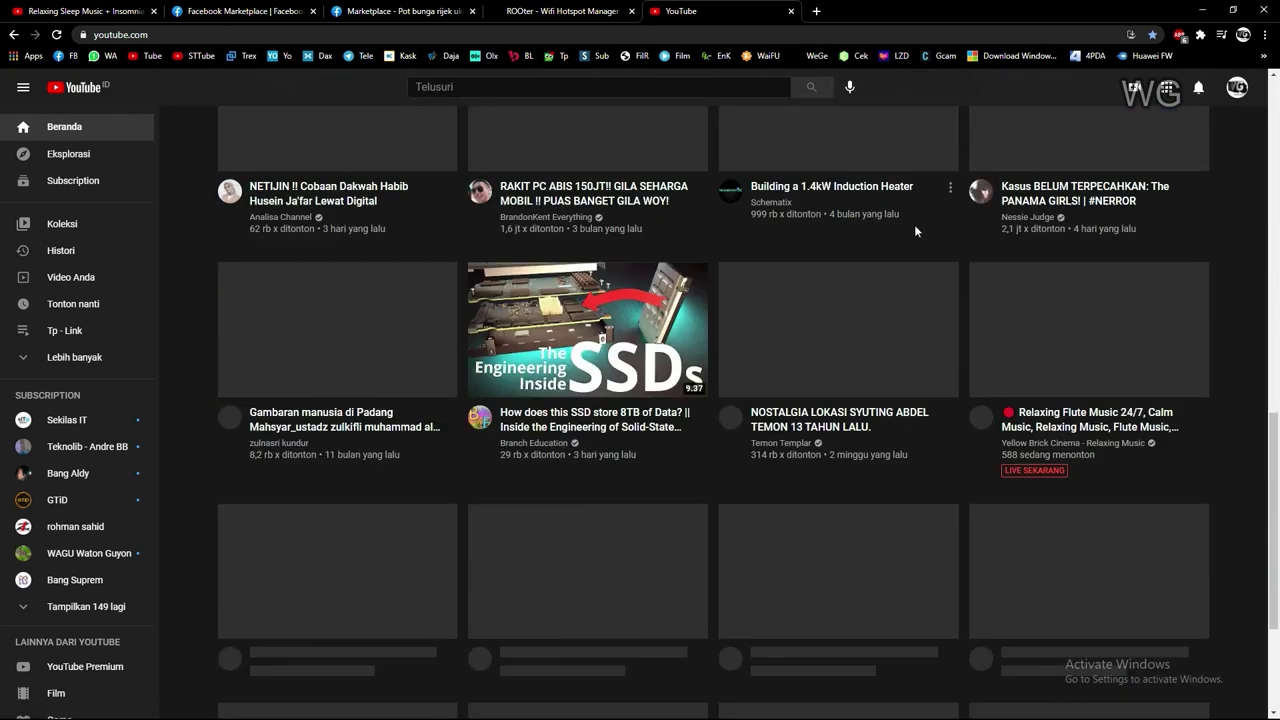
scroll(914, 231, "up", 8)
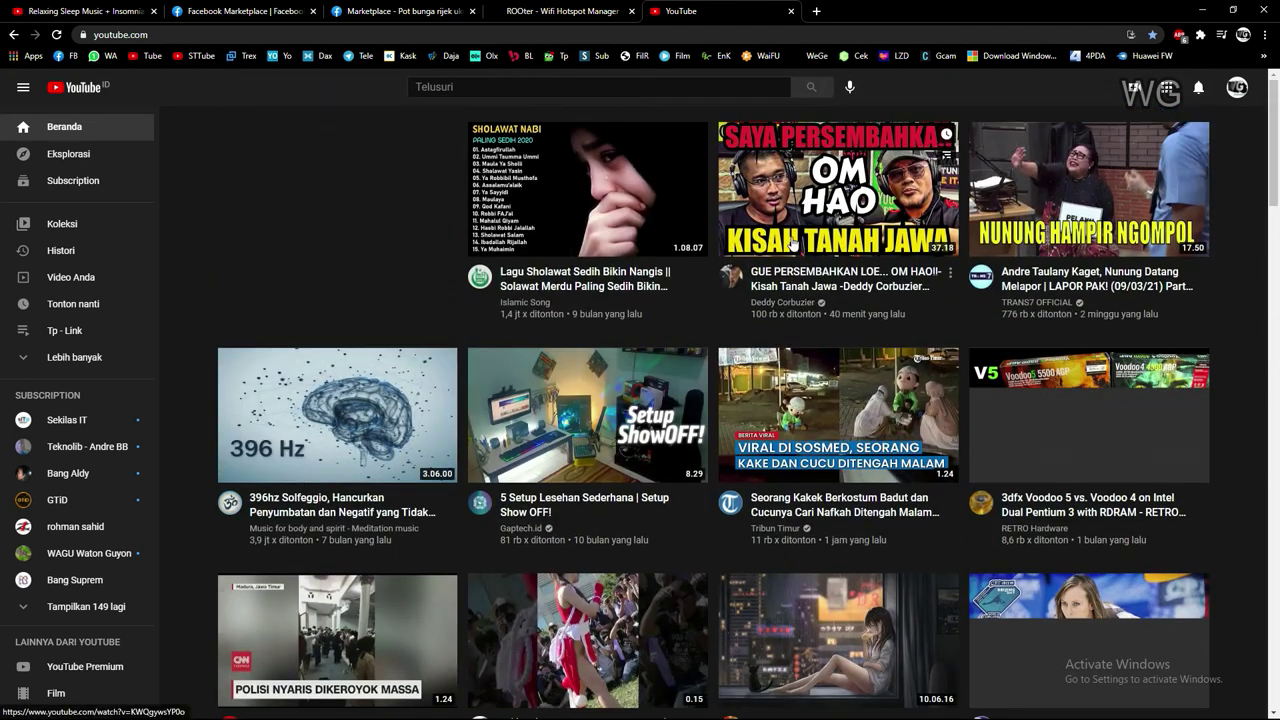
left_click(563, 9)
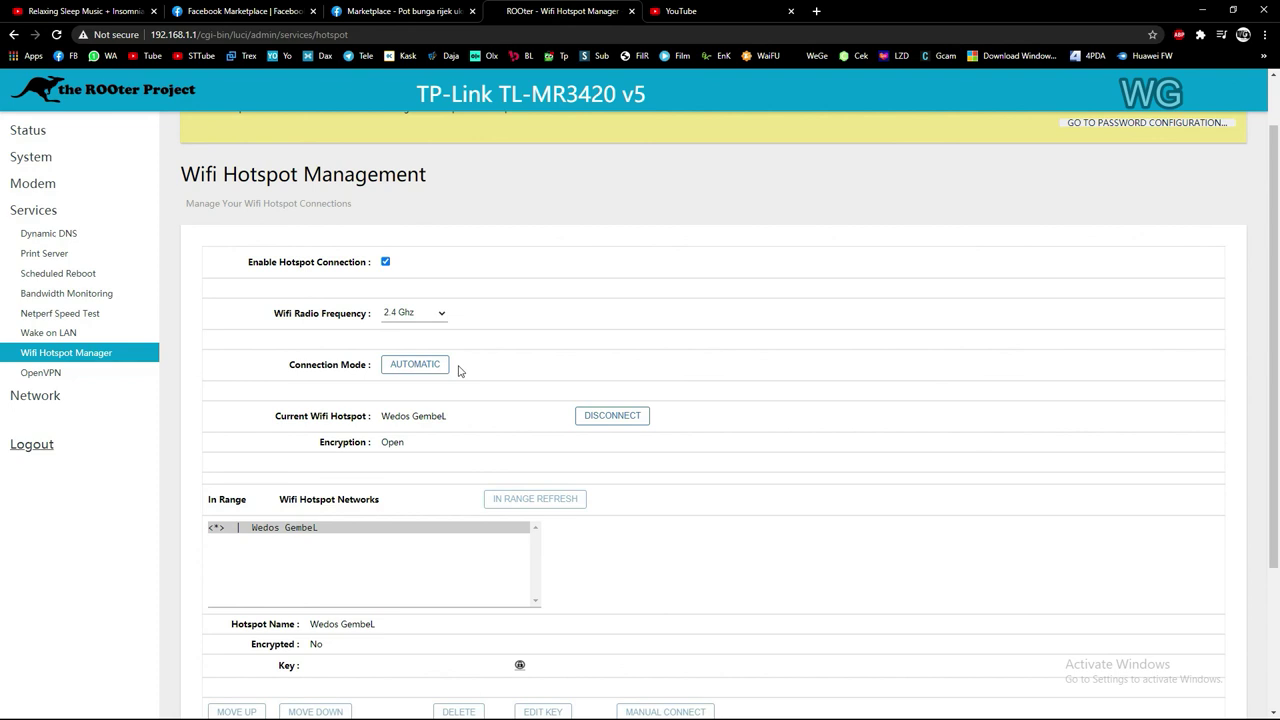
scroll(551, 233, "down", 2)
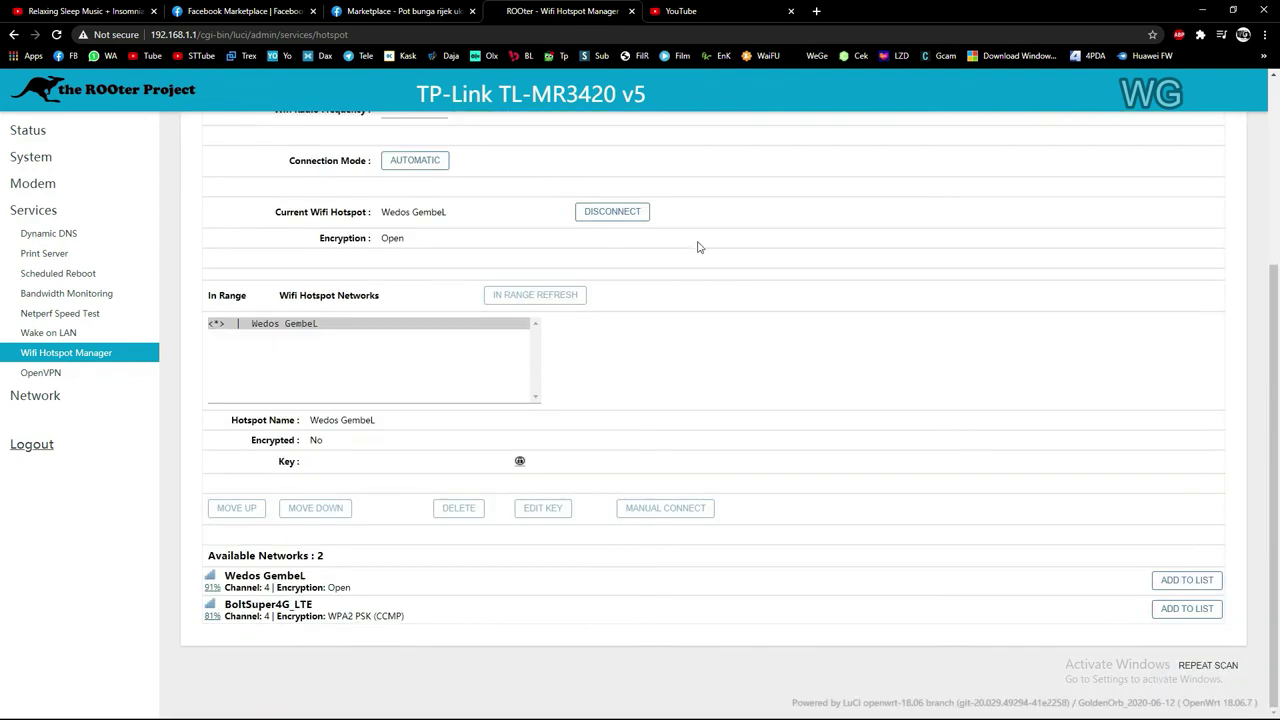
scroll(806, 560, "up", 3)
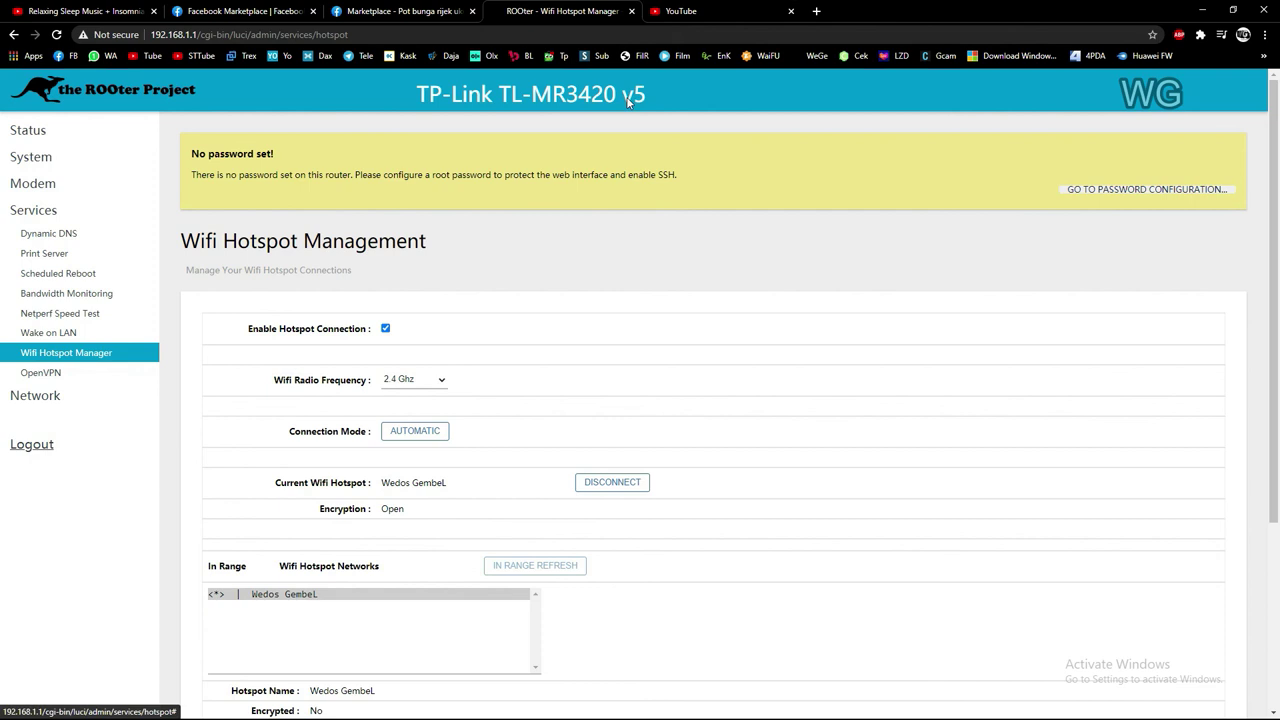
left_click_drag(654, 91, 435, 90)
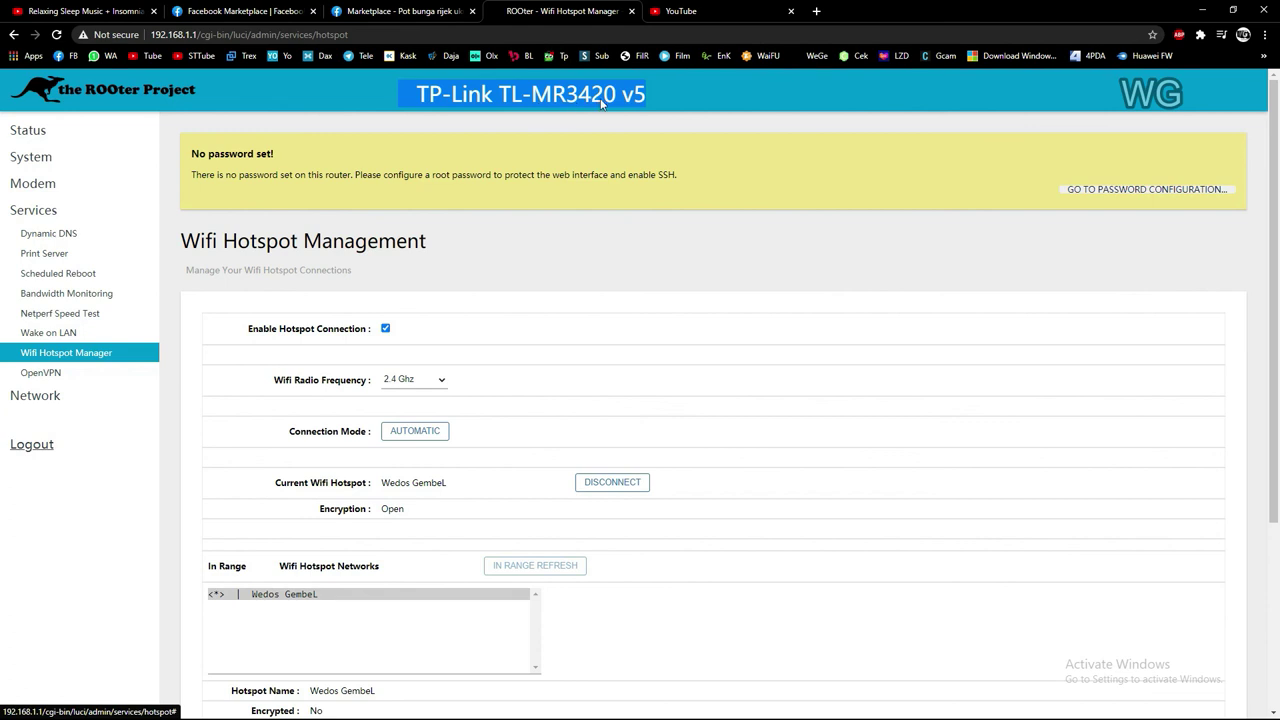
left_click(722, 95)
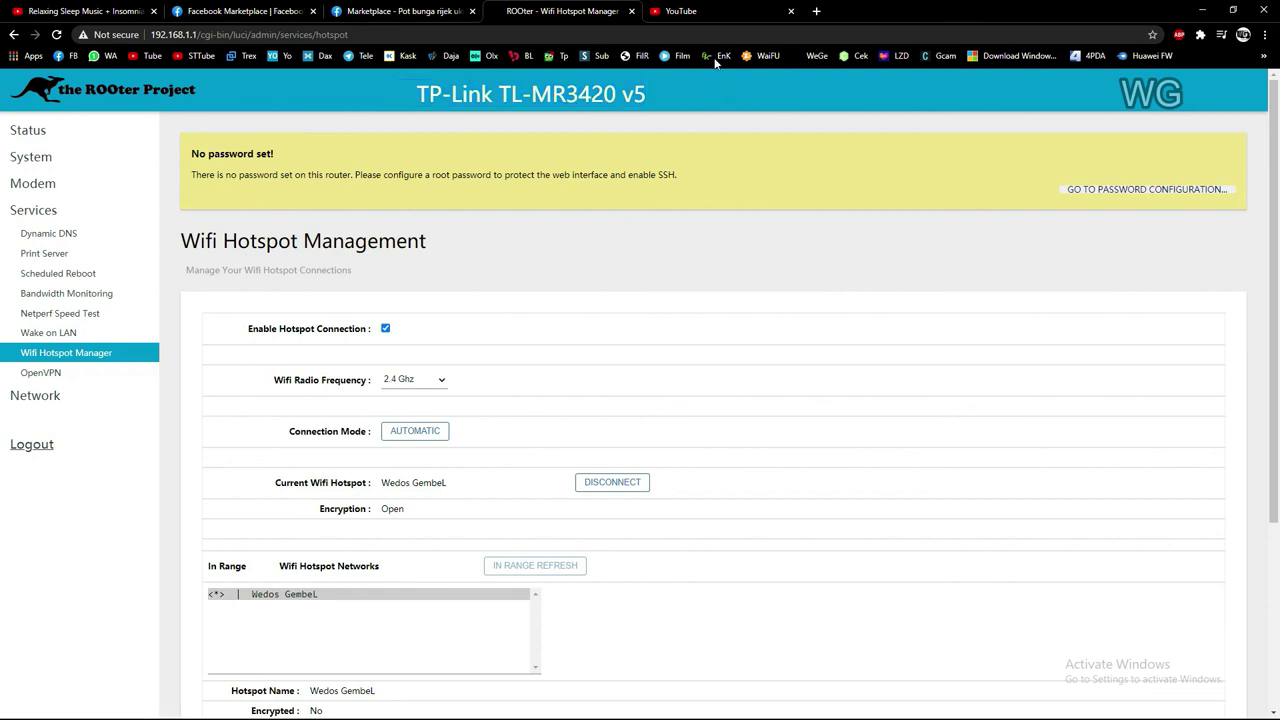